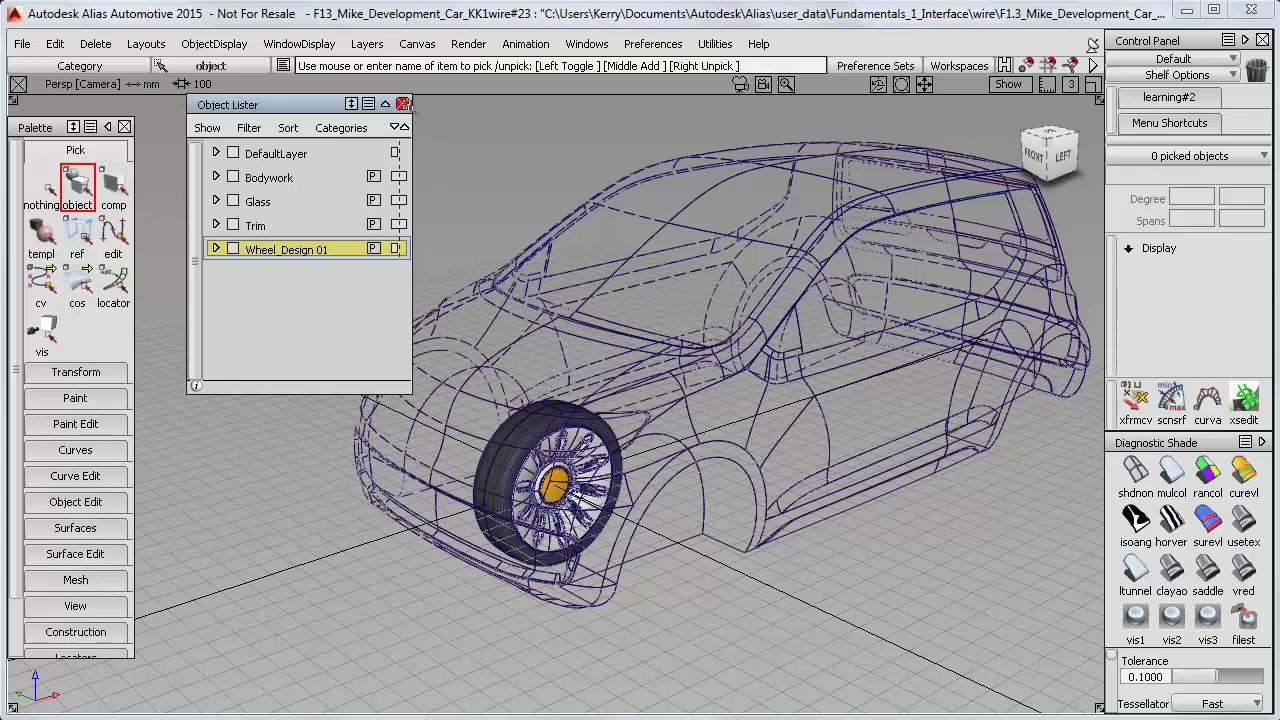
Step: Close the Object Lister, collapse the Control Panel, and pick the MikesWheel object
left_click(403, 104)
left_click(1245, 40)
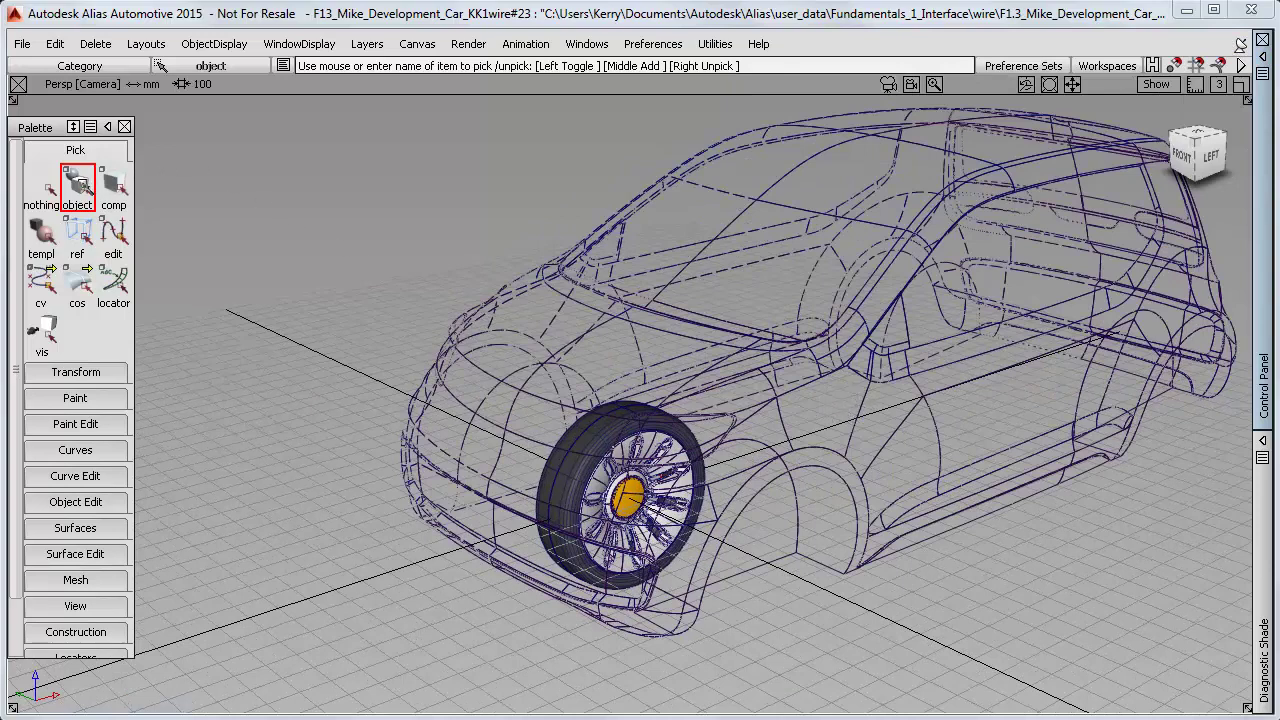
left_click(603, 458)
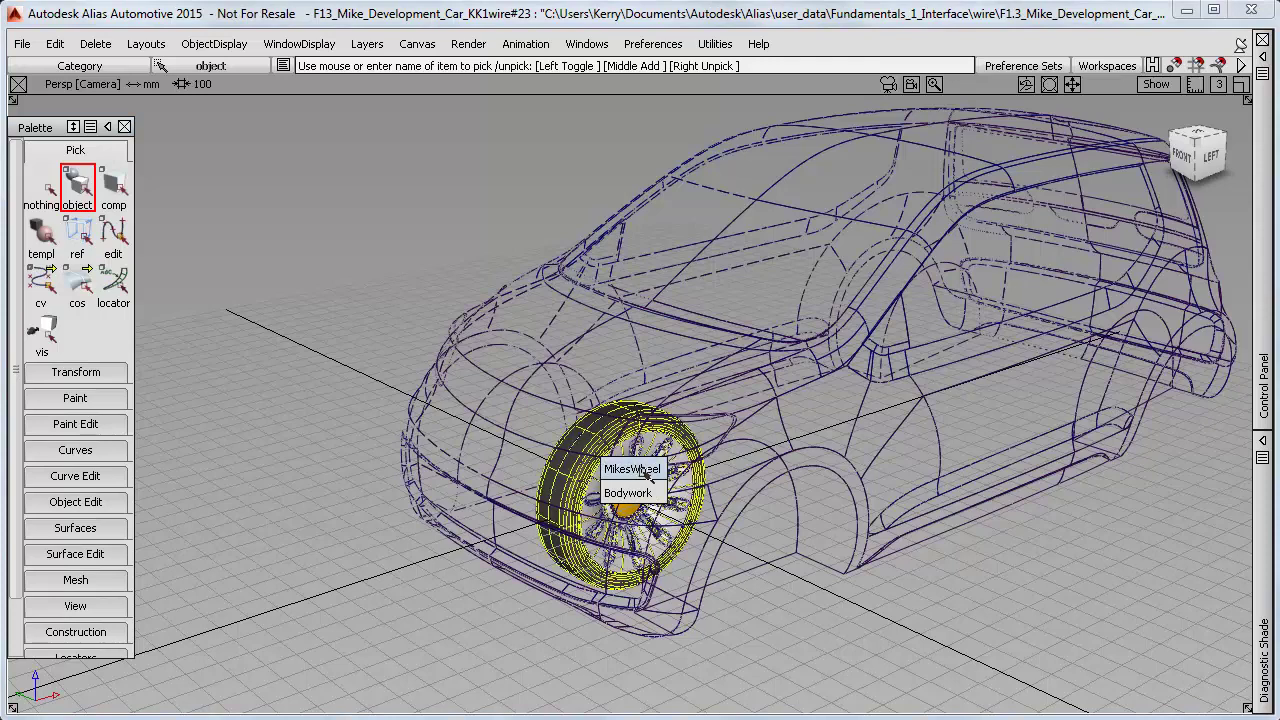
left_click(640, 470)
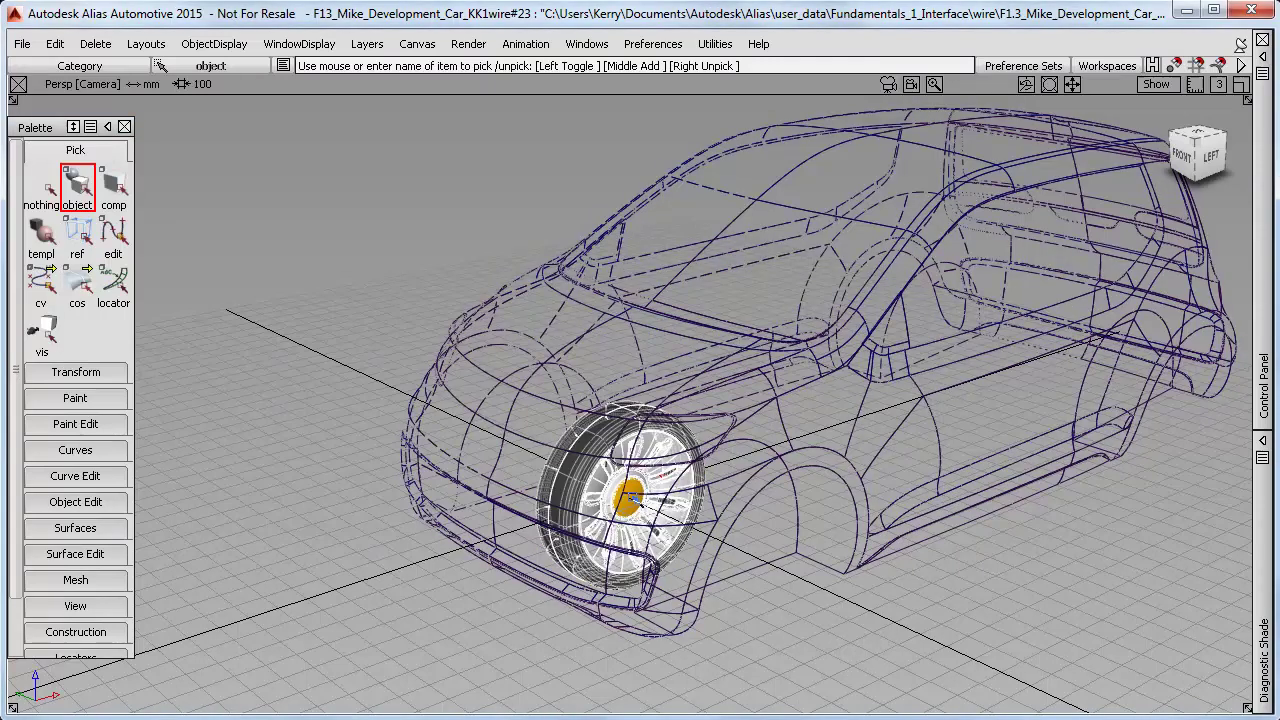
Step: Move MikesWheel along Y to 0, -750.884, 0 so it sits in the front wheel arch
left_click(112, 372)
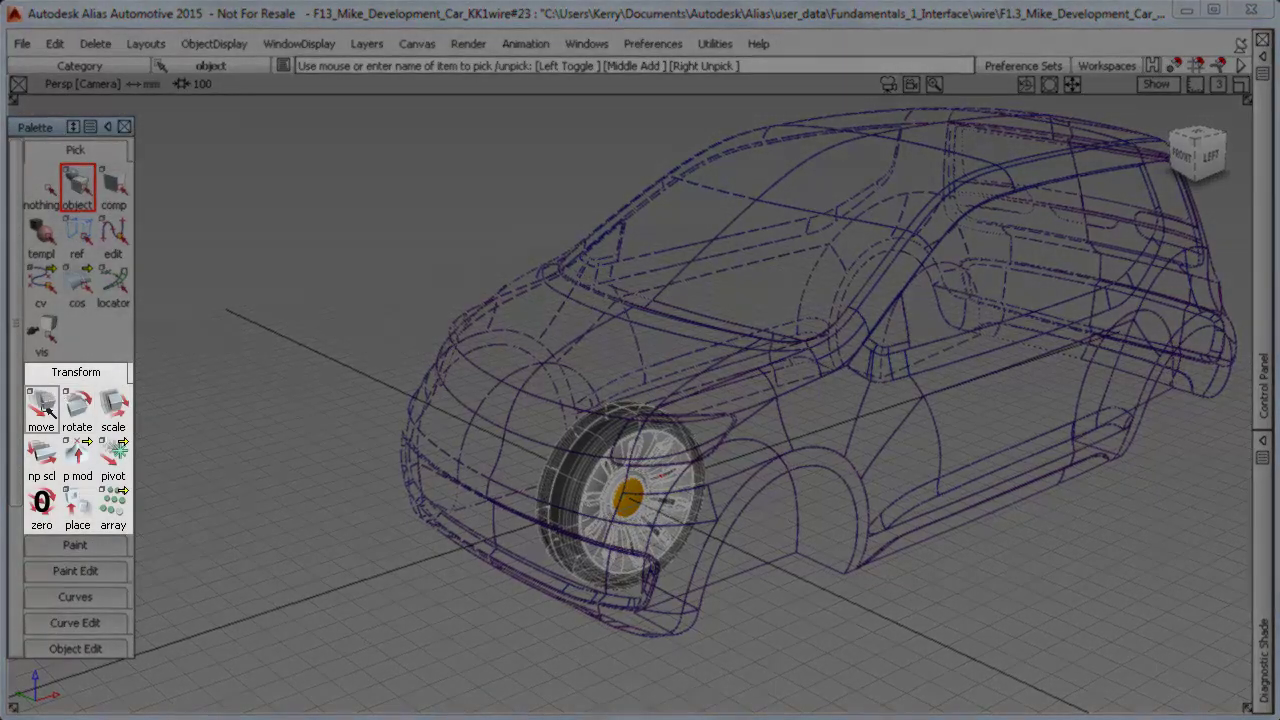
left_click(44, 408)
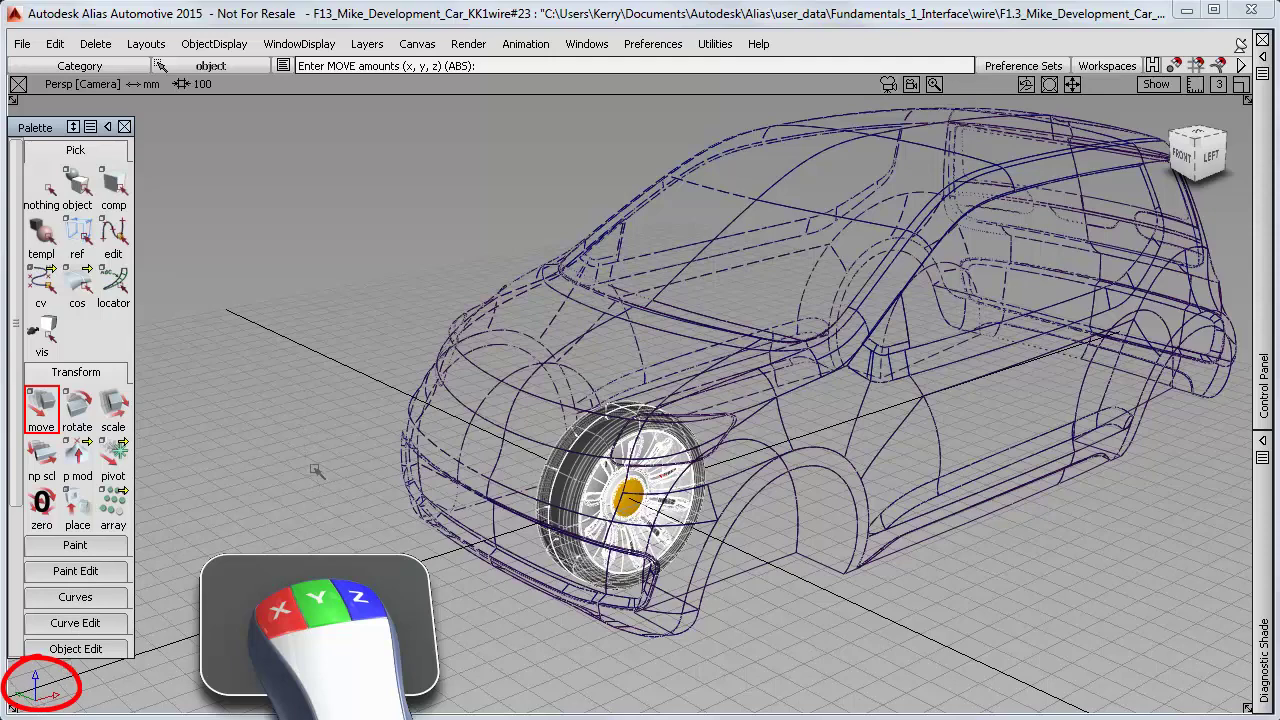
middle_click_drag(313, 466, 406, 512)
left_click_drag(406, 512, 771, 478, "alt+shift")
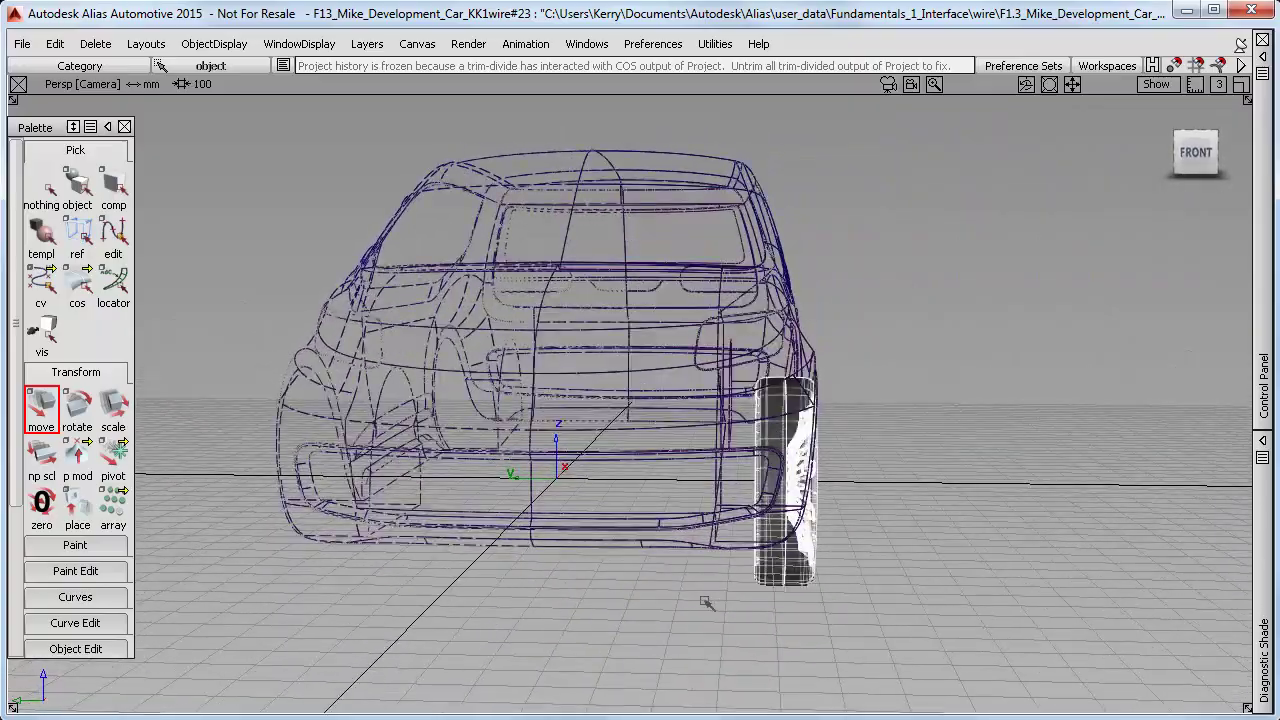
middle_click_drag(703, 600, 712, 598)
left_click_drag(712, 598, 660, 369, "alt+shift")
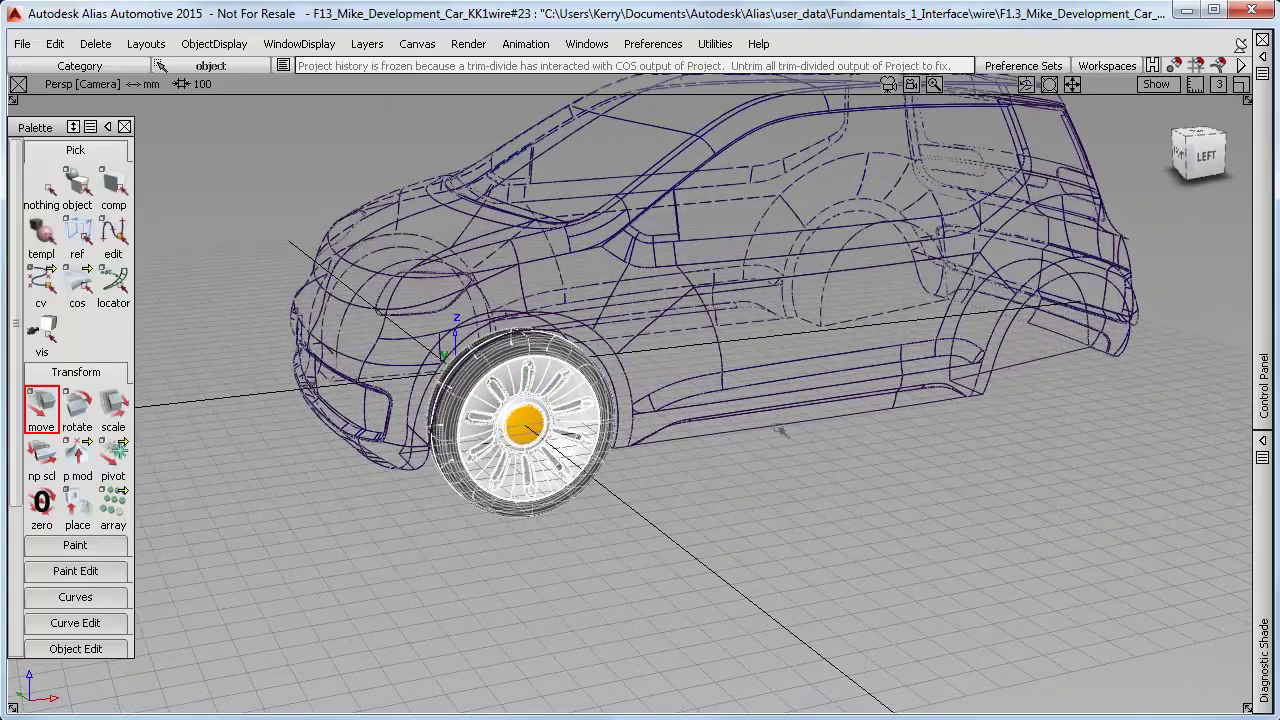
Step: Copy and paste MikesWheel to create a duplicate wheel
left_click(55, 44)
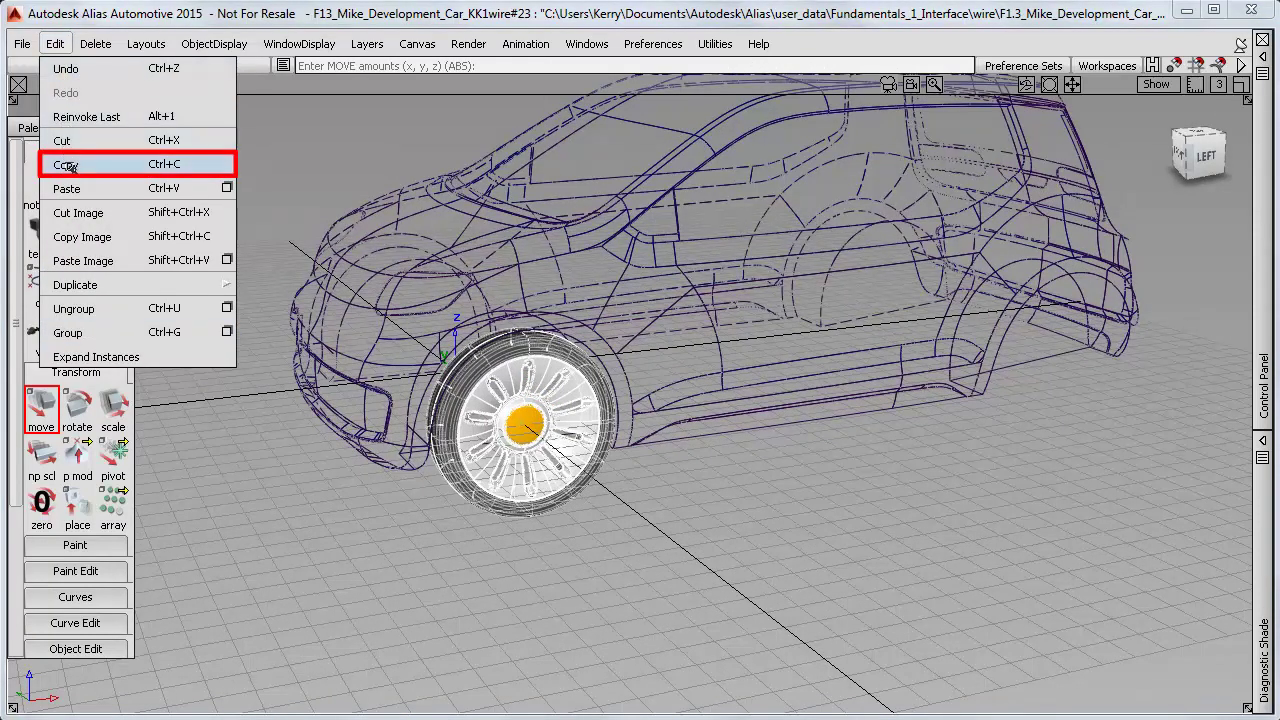
left_click(143, 166)
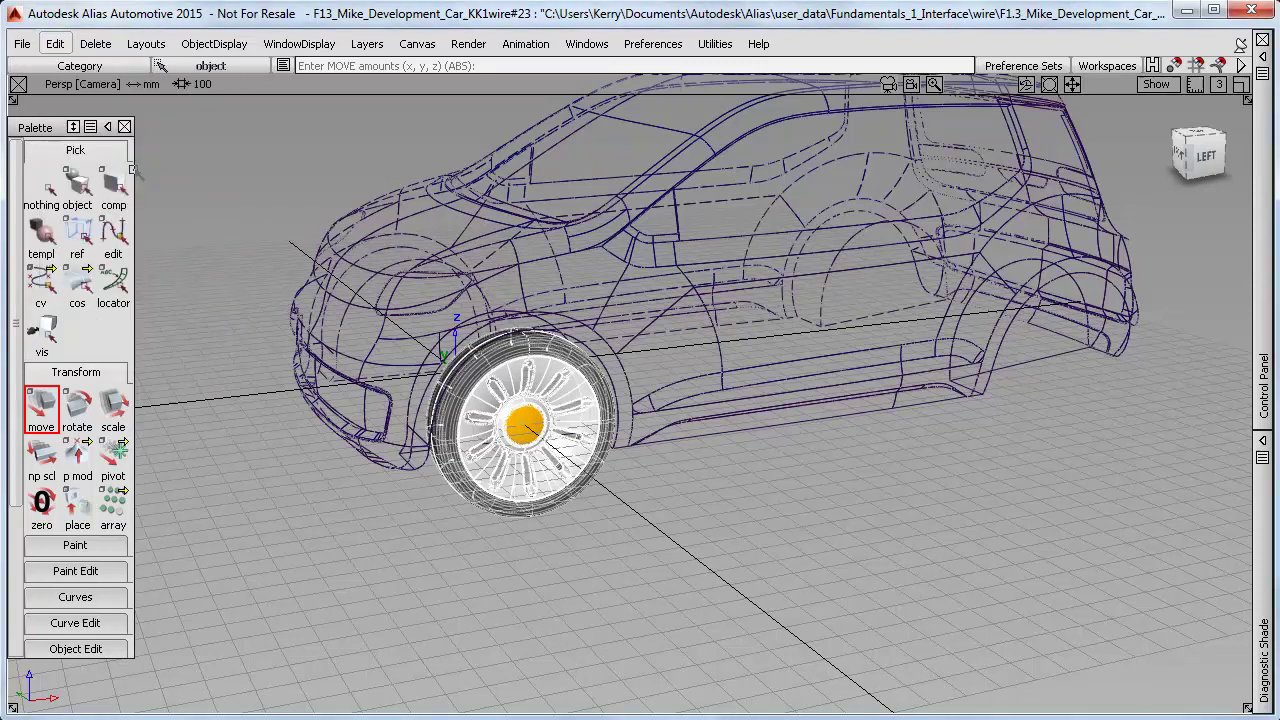
left_click(56, 44)
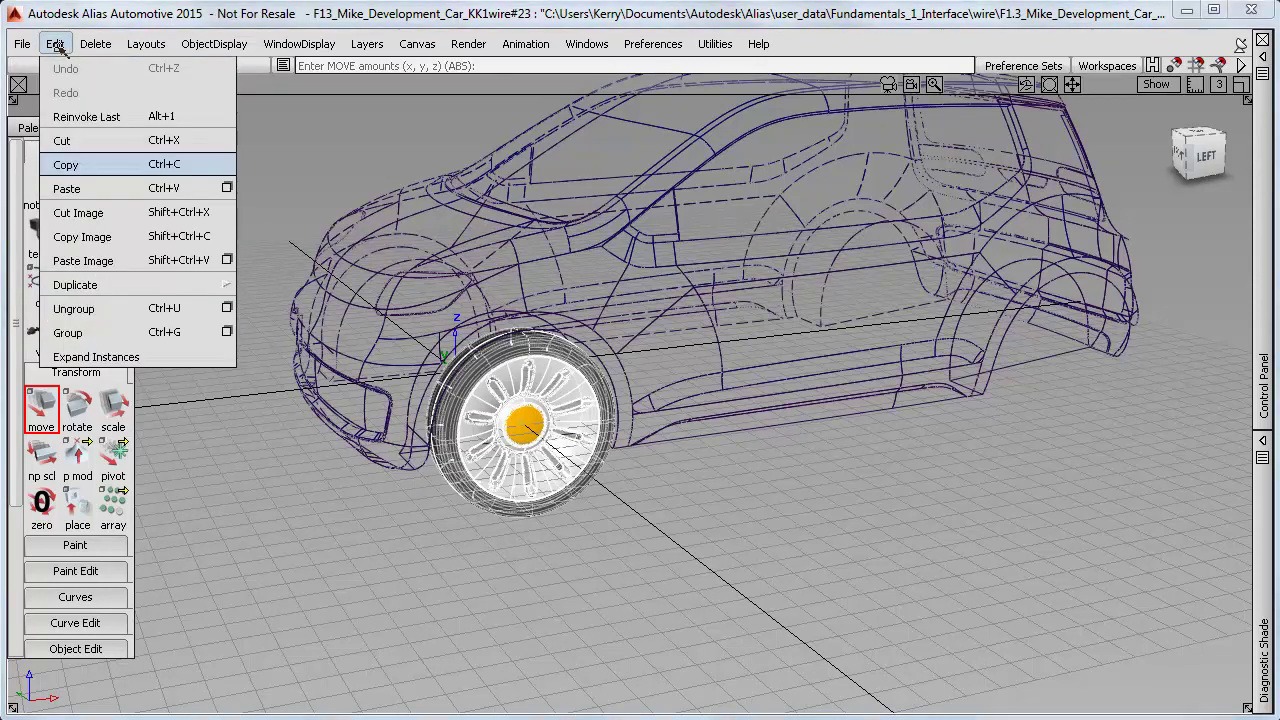
left_click(80, 192)
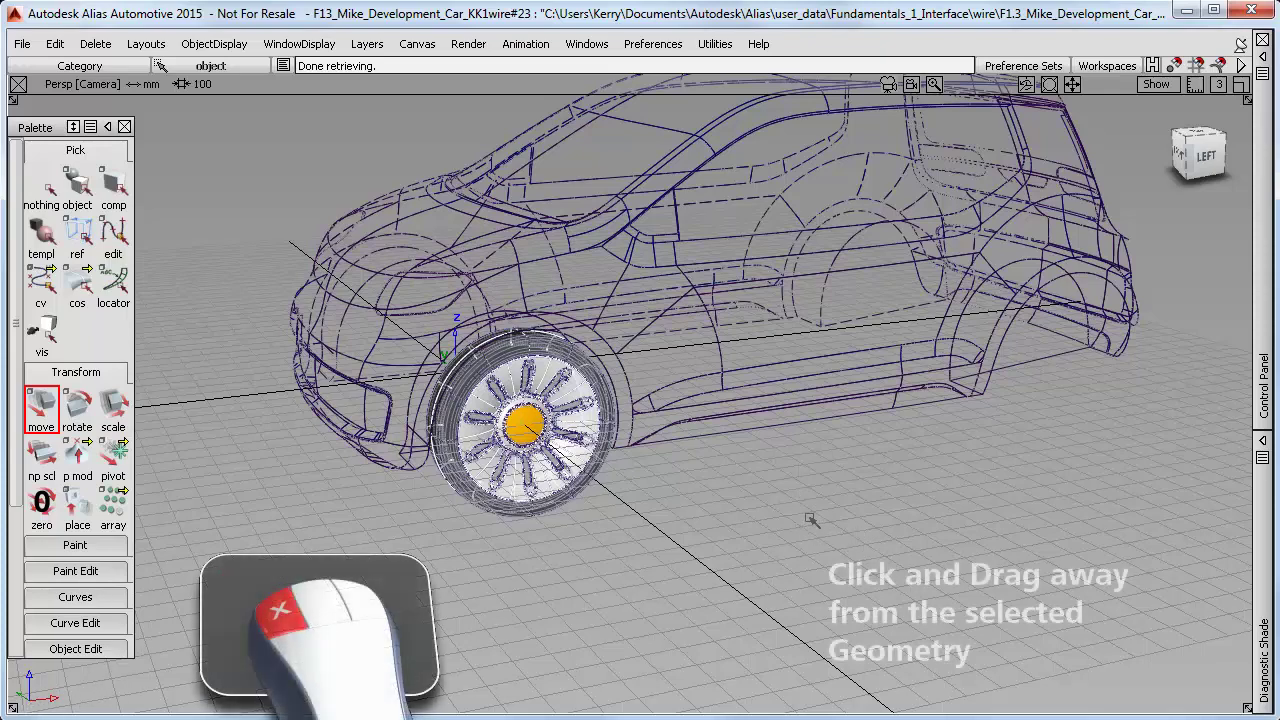
Step: Slide the pasted wheel back along X into the rear wheel arch
left_click_drag(805, 533, 1190, 455)
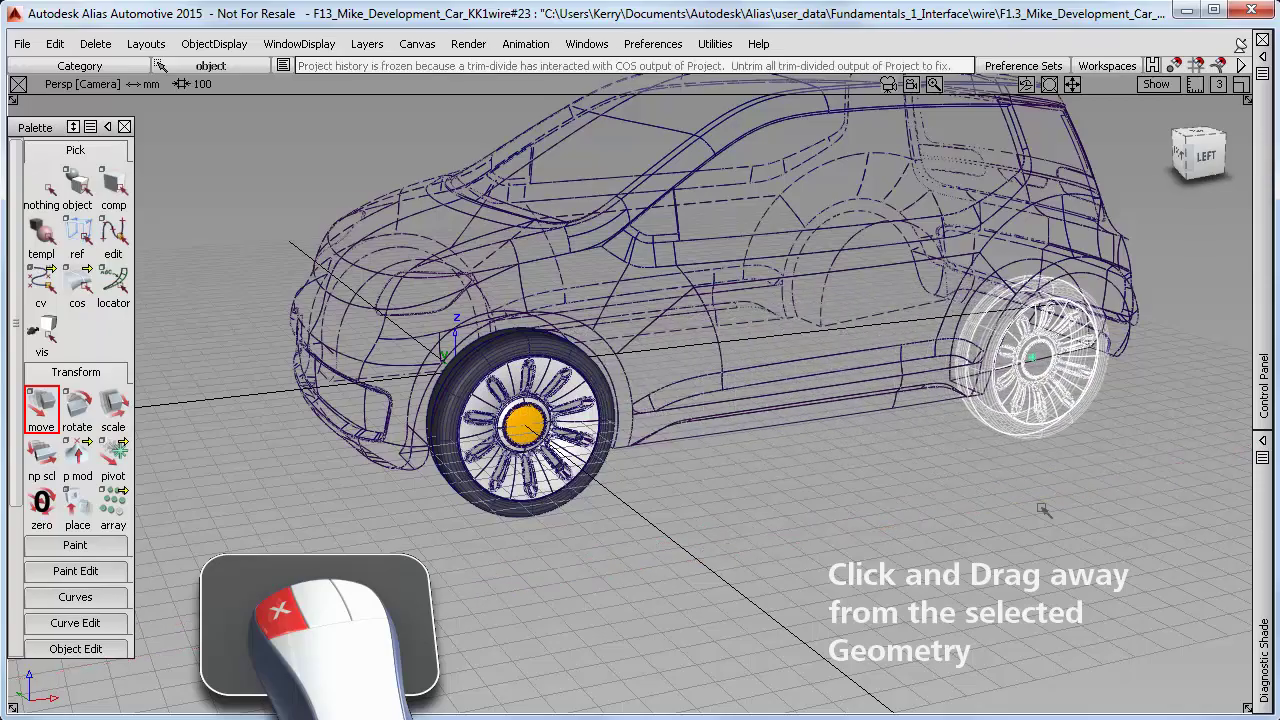
left_click_drag(971, 531, 543, 529, "alt+shift")
left_click_drag(784, 561, 840, 556)
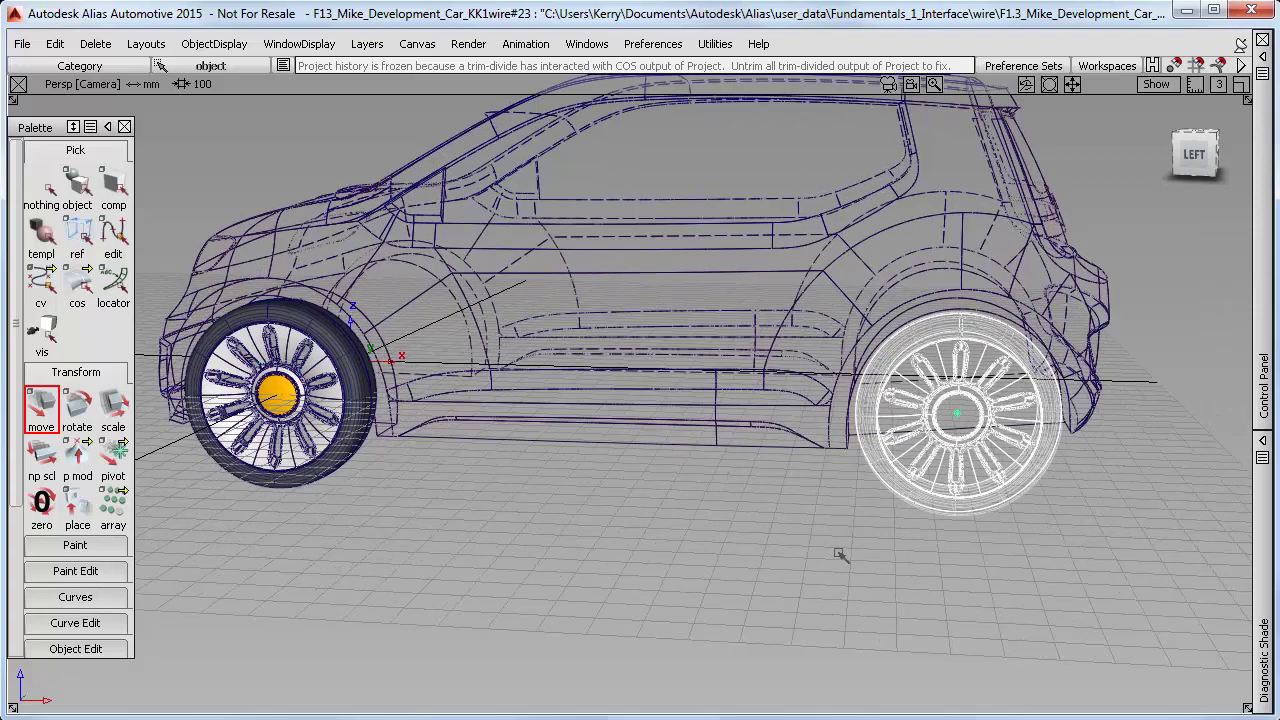
Step: In the left side view, slide the copied wheel horizontally to centre it in the rear arch
left_click(1195, 156)
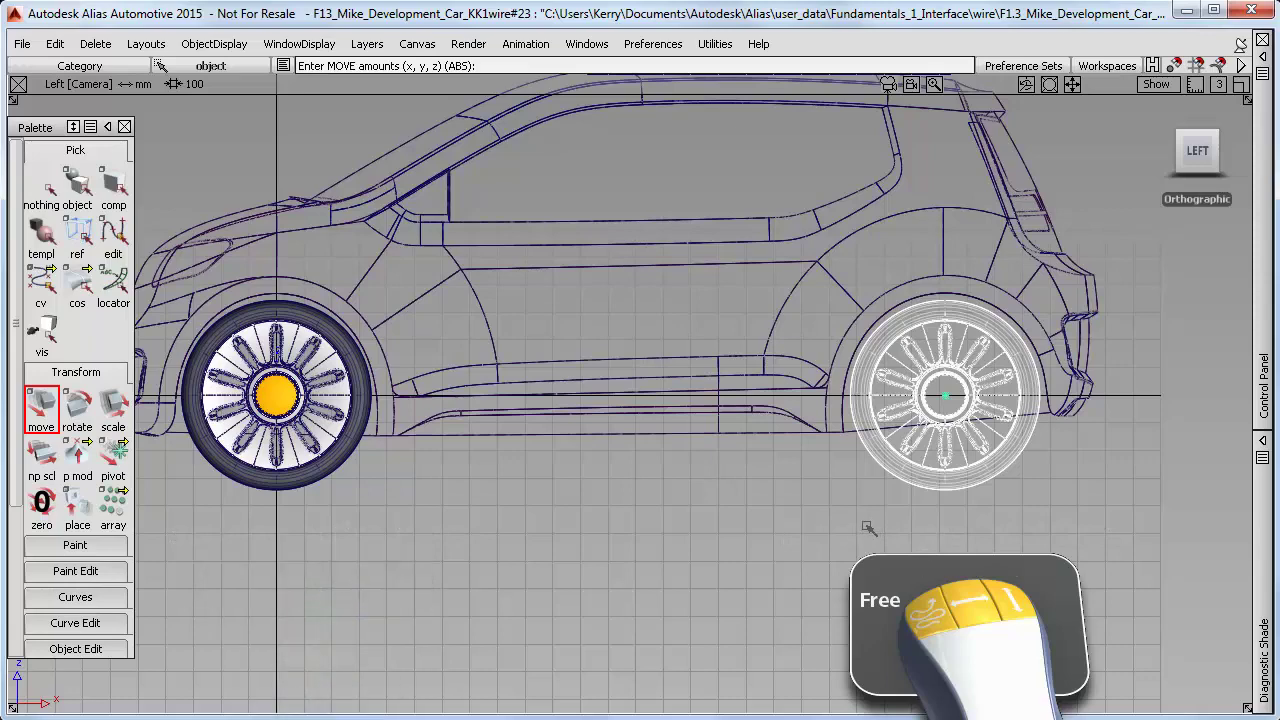
mouse_move(871, 528)
left_mouse_down()
mouse_move(869, 510)
mouse_move(763, 547)
mouse_move(835, 419)
mouse_move(880, 558)
mouse_move(985, 490)
mouse_move(884, 537)
left_mouse_up()
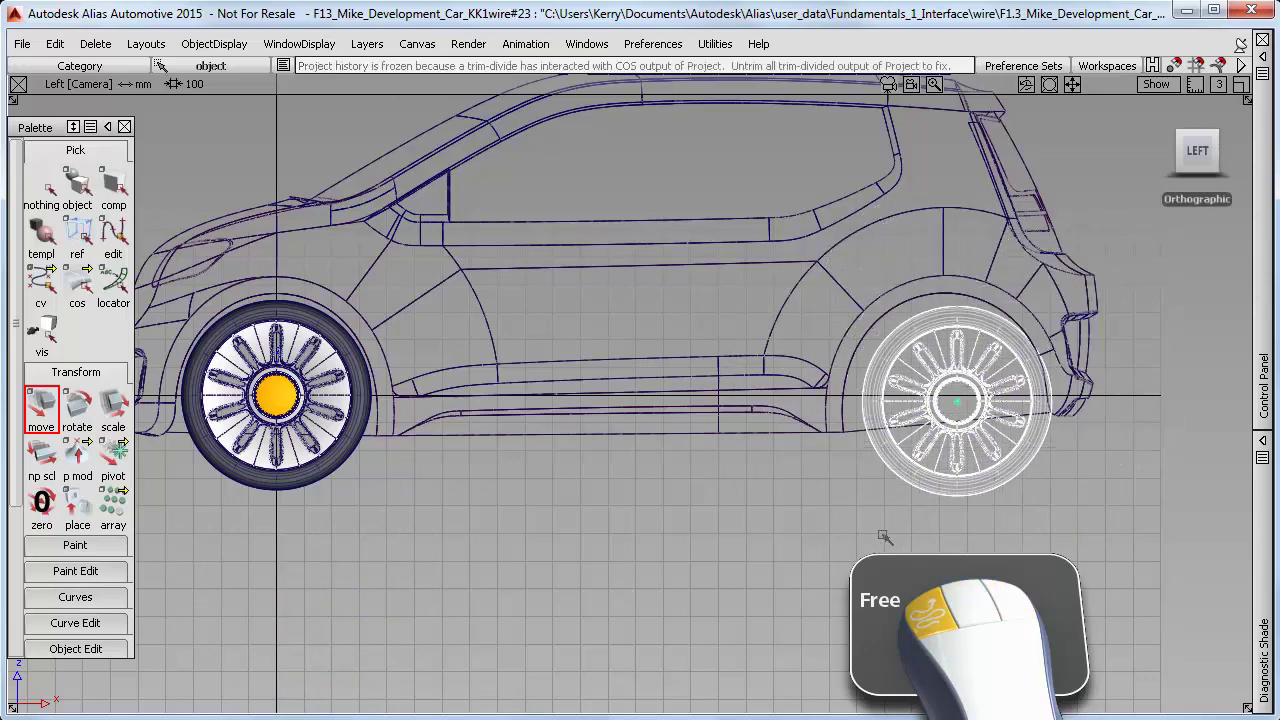
left_click(55, 44)
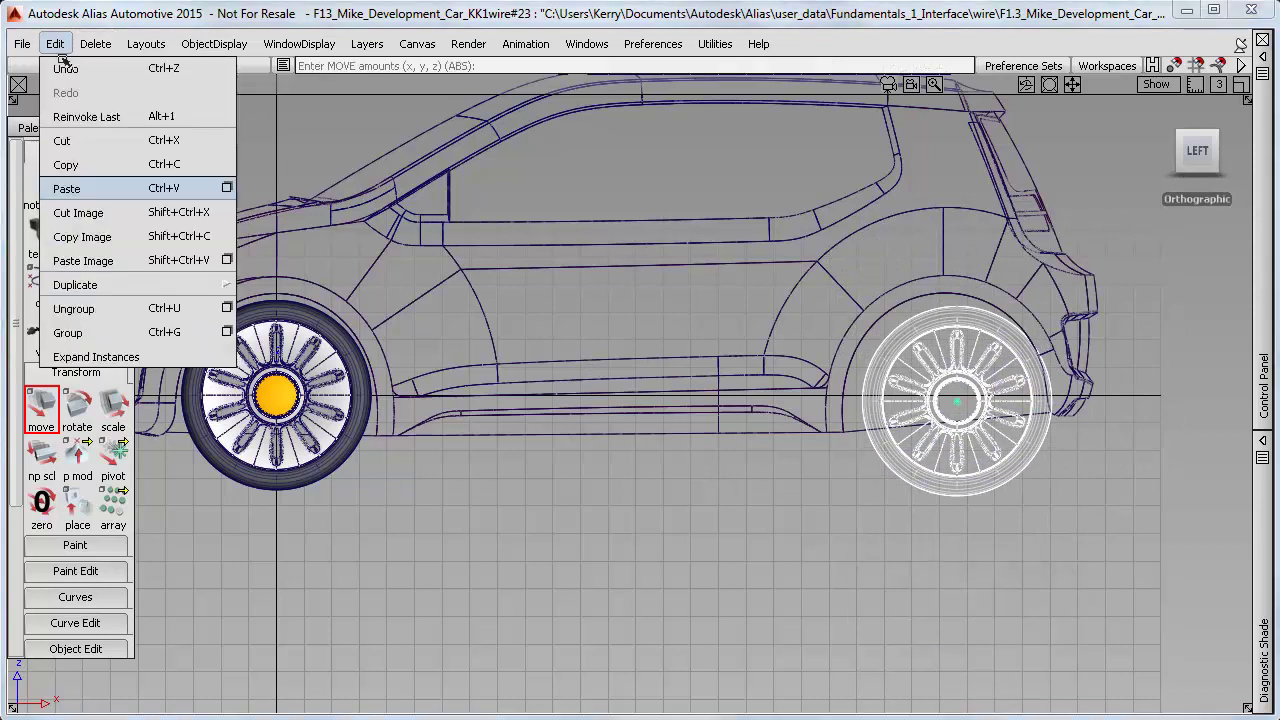
left_click(175, 70)
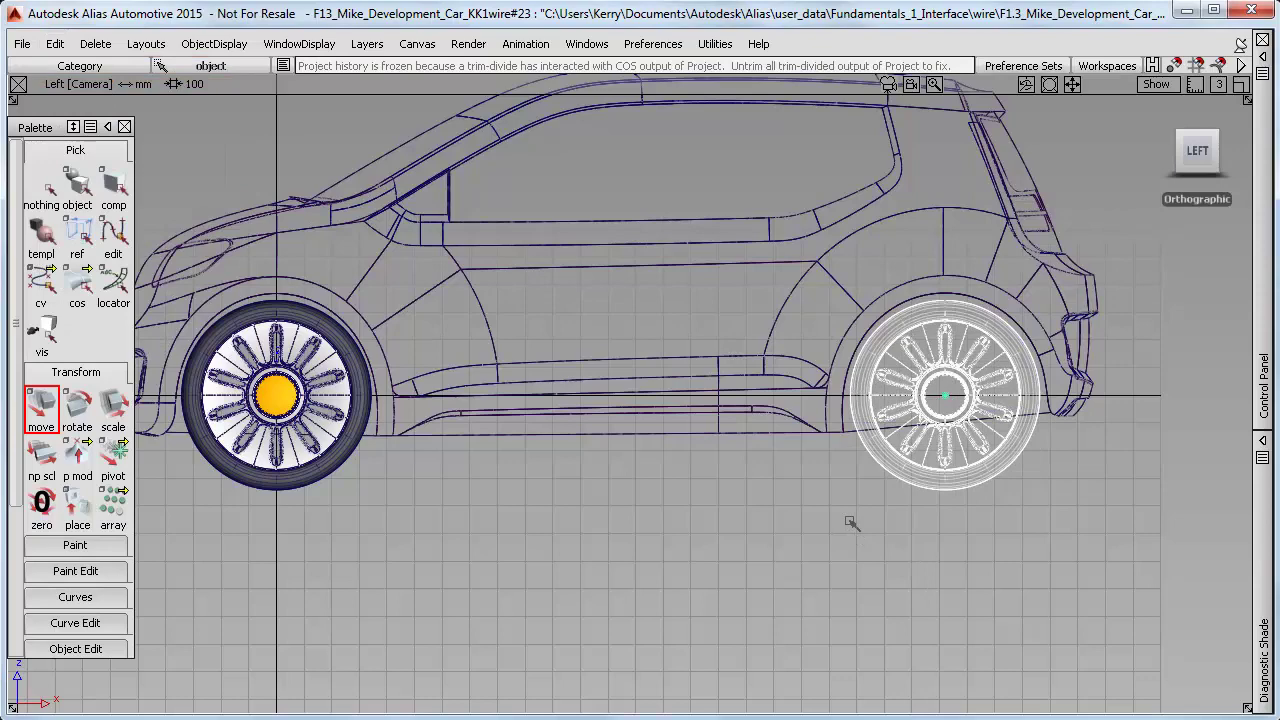
middle_click_drag(889, 555, 944, 556)
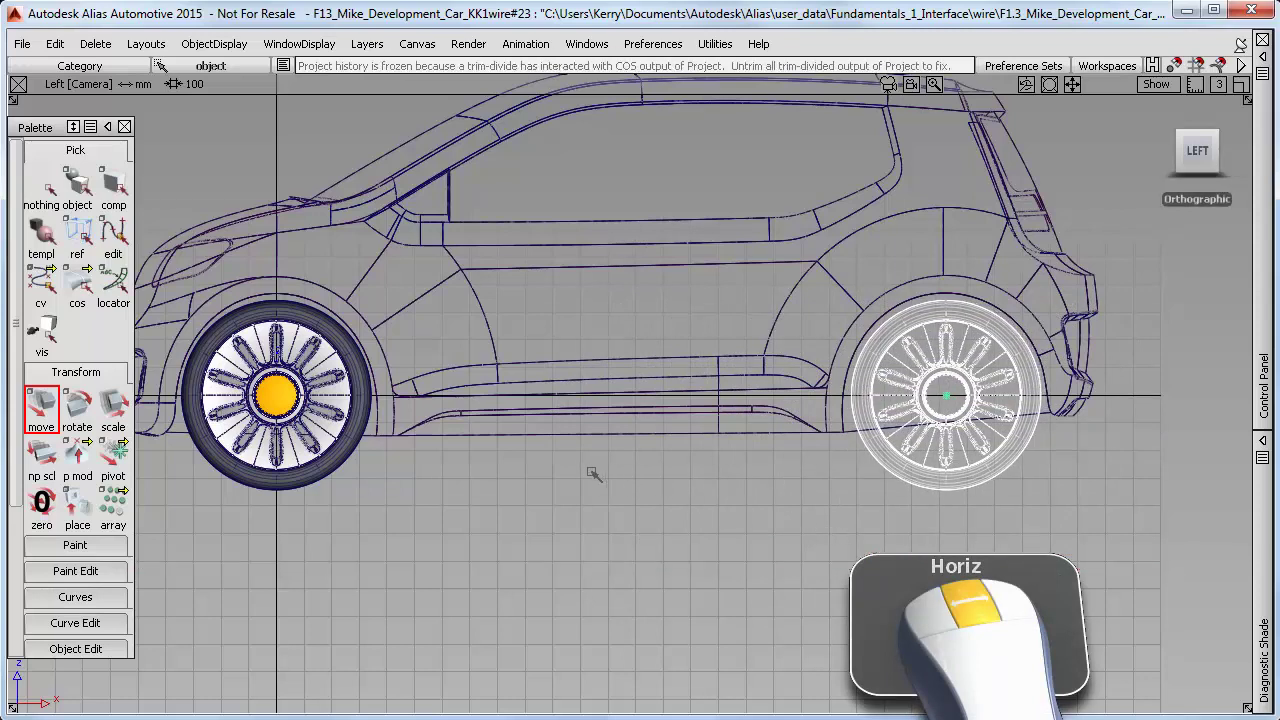
Step: Orbit and zoom back out to a perspective view of the whole car
left_click_drag(620, 500, 937, 589, "alt+shift")
mouse_move(937, 589)
right_mouse_down("alt+shift")
mouse_move(958, 592)
mouse_move(926, 583)
right_mouse_up("alt+shift")
middle_click_drag(926, 583, 1003, 558, "alt+shift")
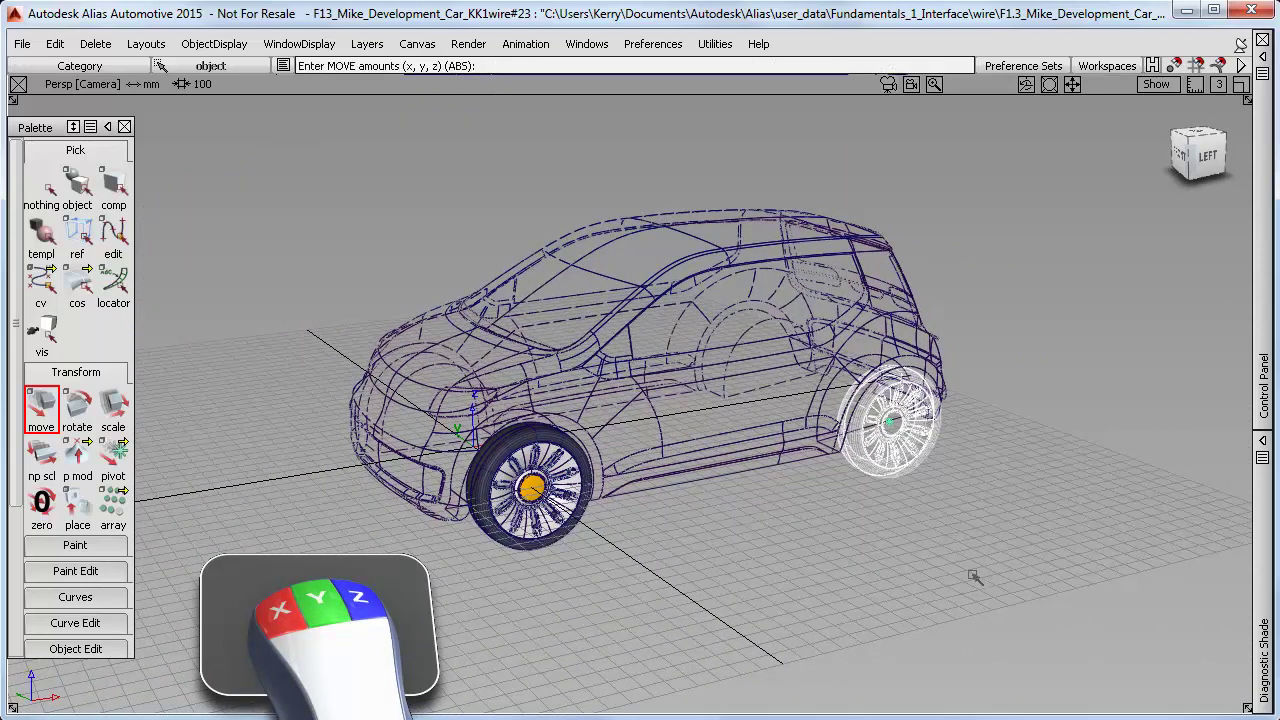
Step: Pick both wheels and scale them about their own pivots to fit the arches
left_click(79, 186)
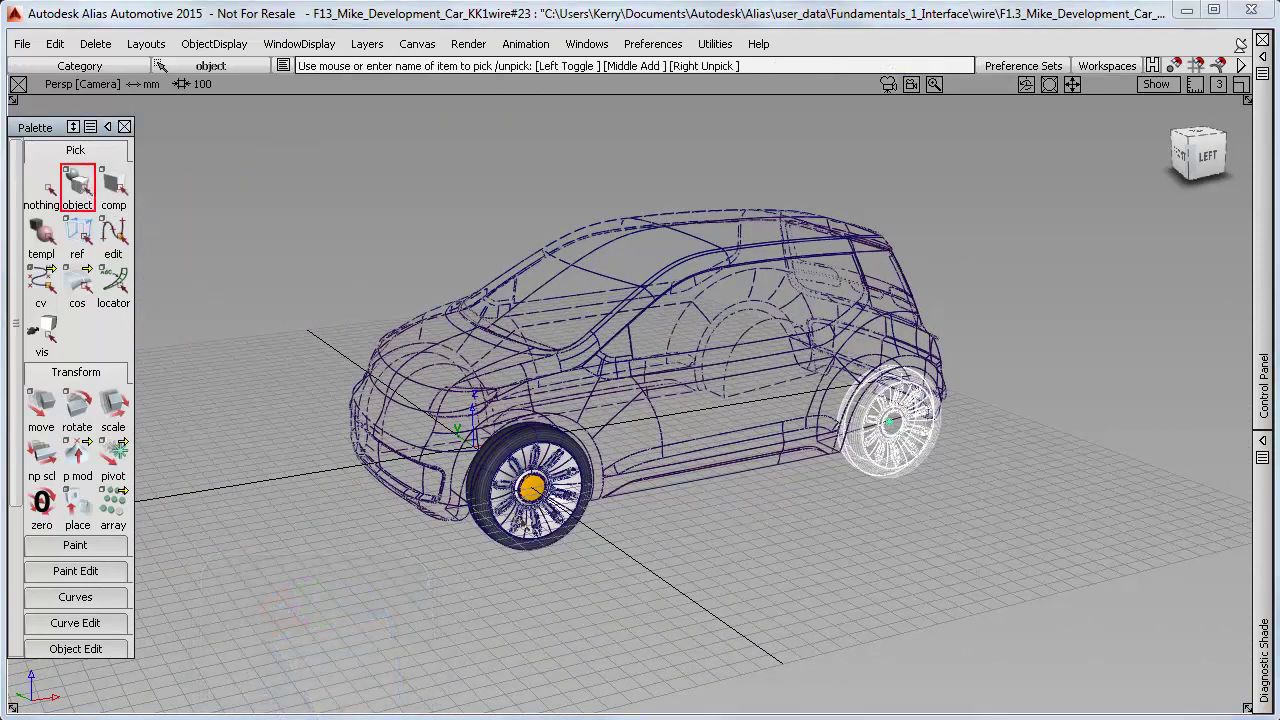
left_click(535, 541)
left_click(113, 405)
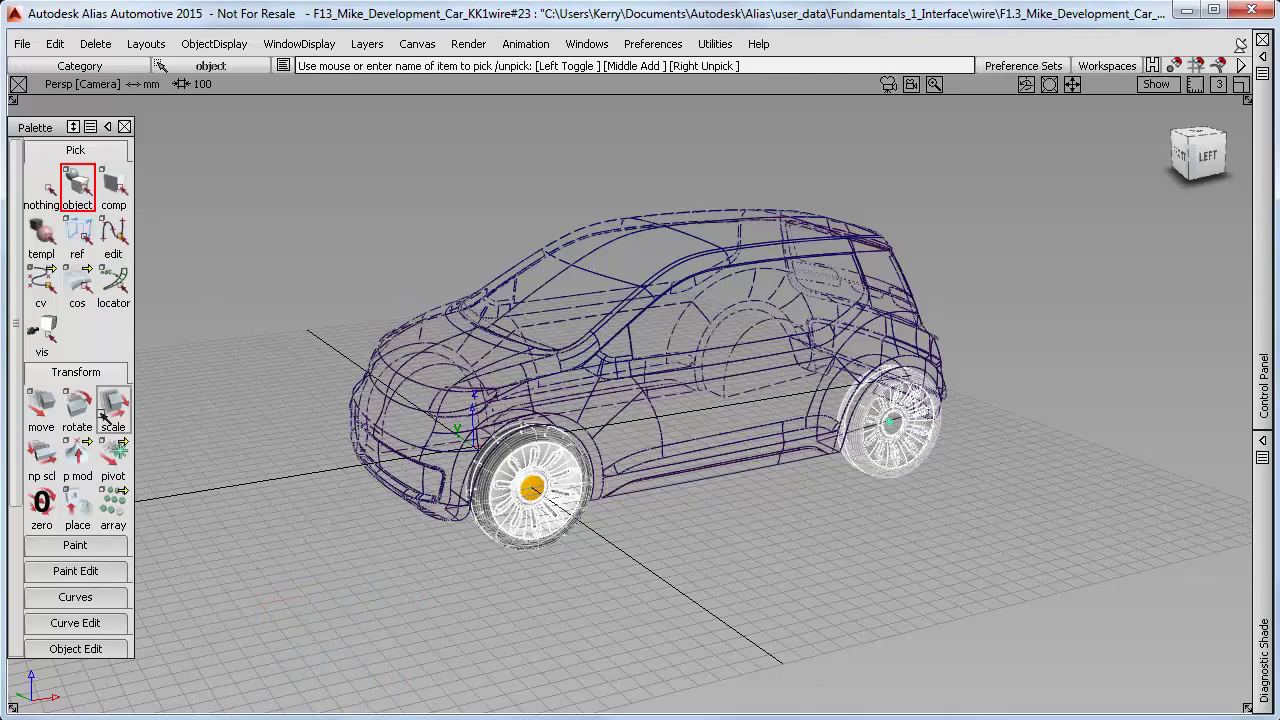
left_click_drag(660, 570, 530, 545, "alt+shift")
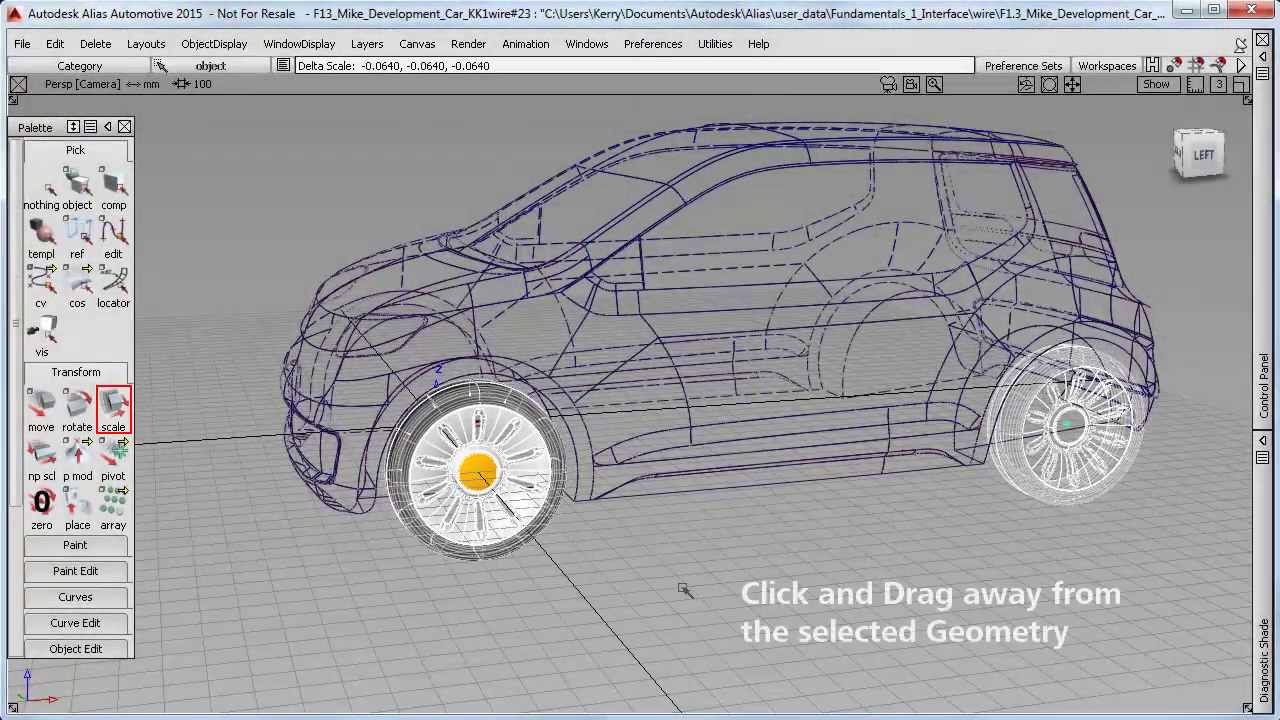
mouse_move(686, 591)
left_mouse_down("alt+shift")
mouse_move(639, 589)
mouse_move(697, 603)
mouse_move(757, 564)
mouse_move(711, 586)
left_mouse_up("alt+shift")
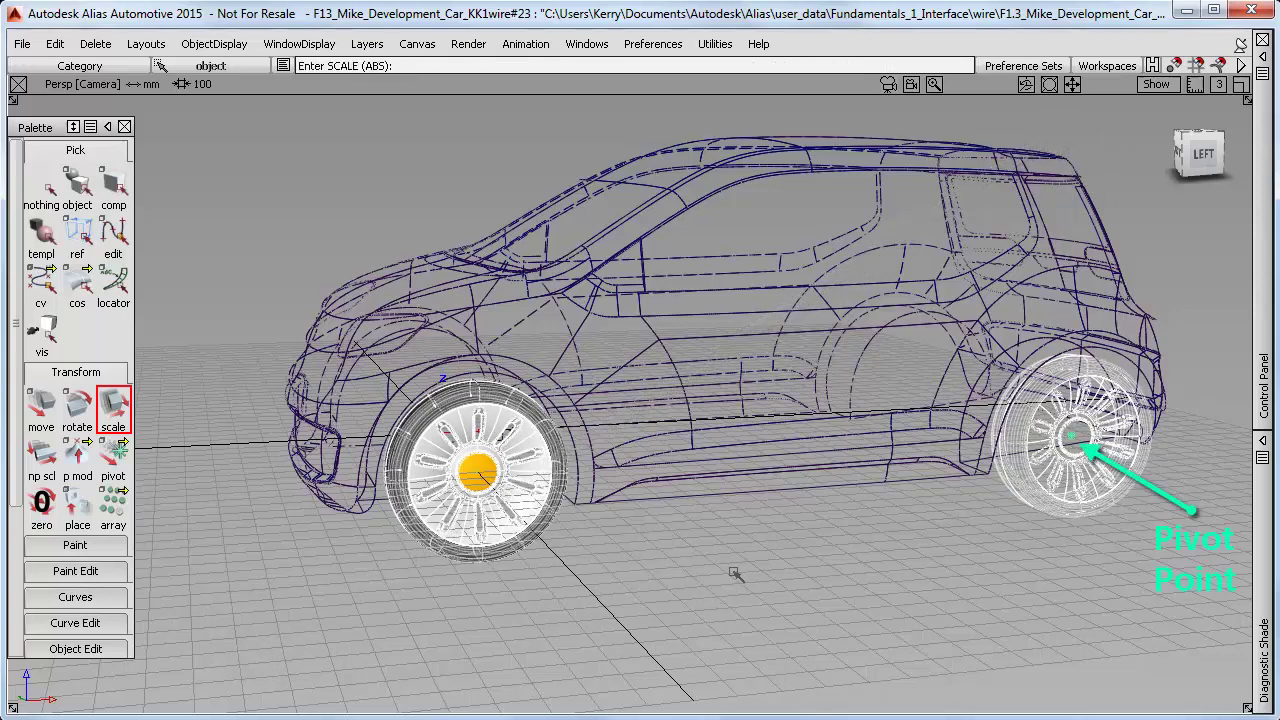
left_click_drag(738, 573, 750, 562)
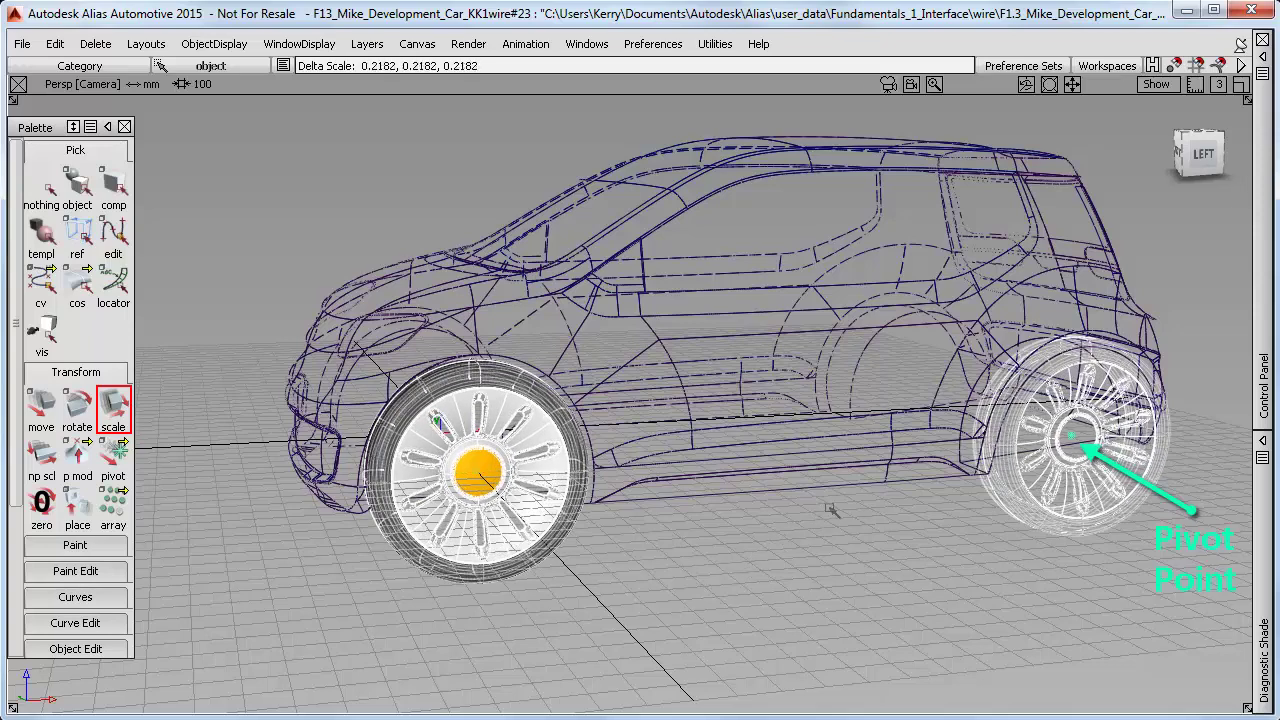
left_click_drag(781, 544, 737, 551)
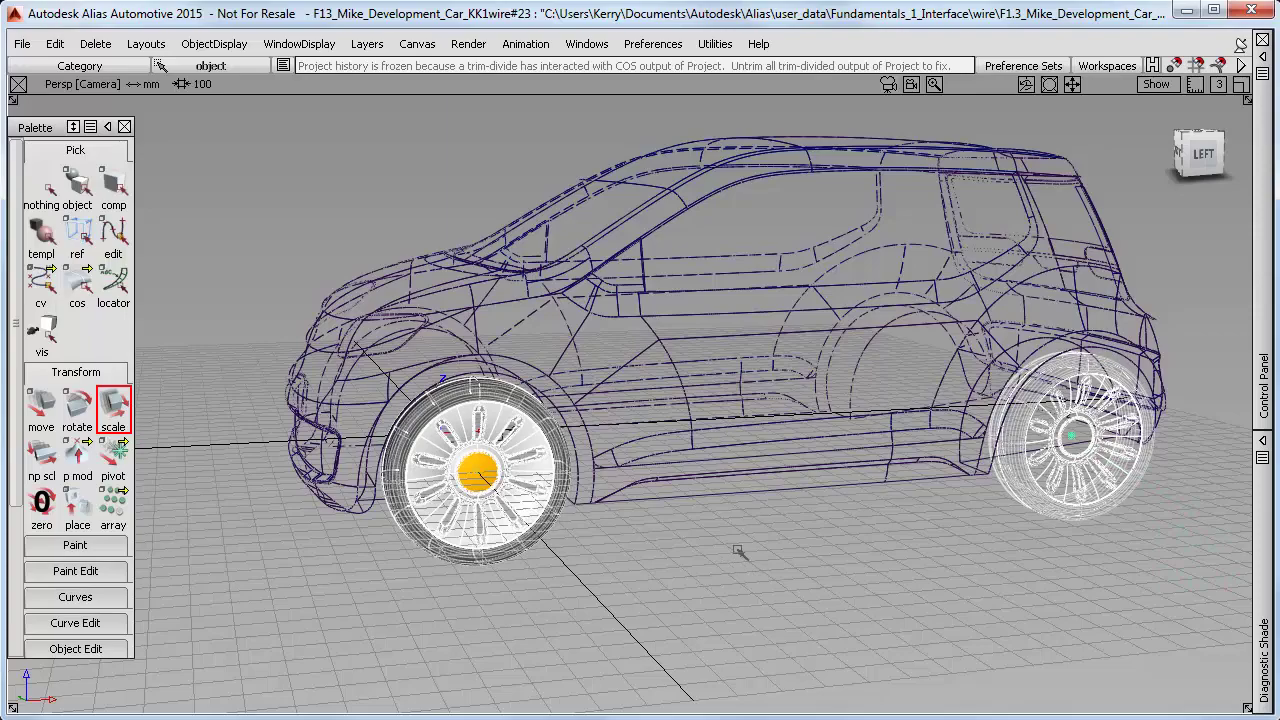
Step: Deselect both wheels and pick only the front wheel
key("ctrl+shift+n")
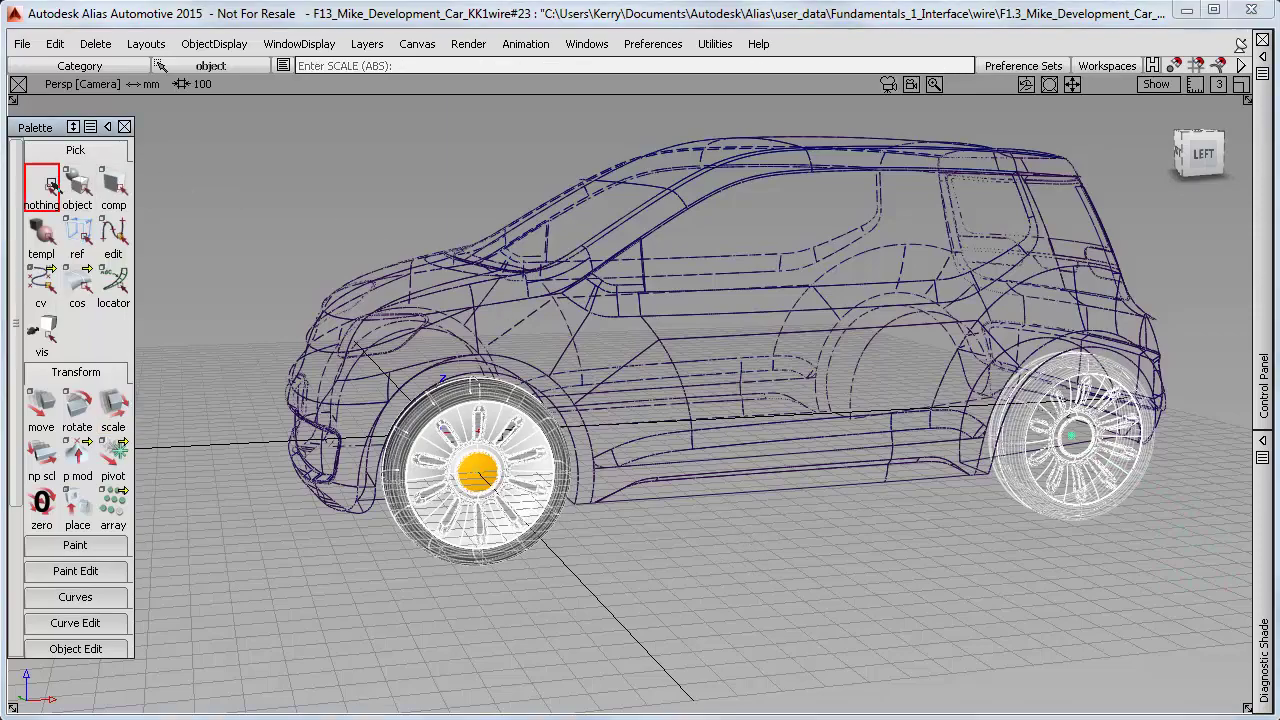
key("ctrl+shift+o")
left_click(488, 553)
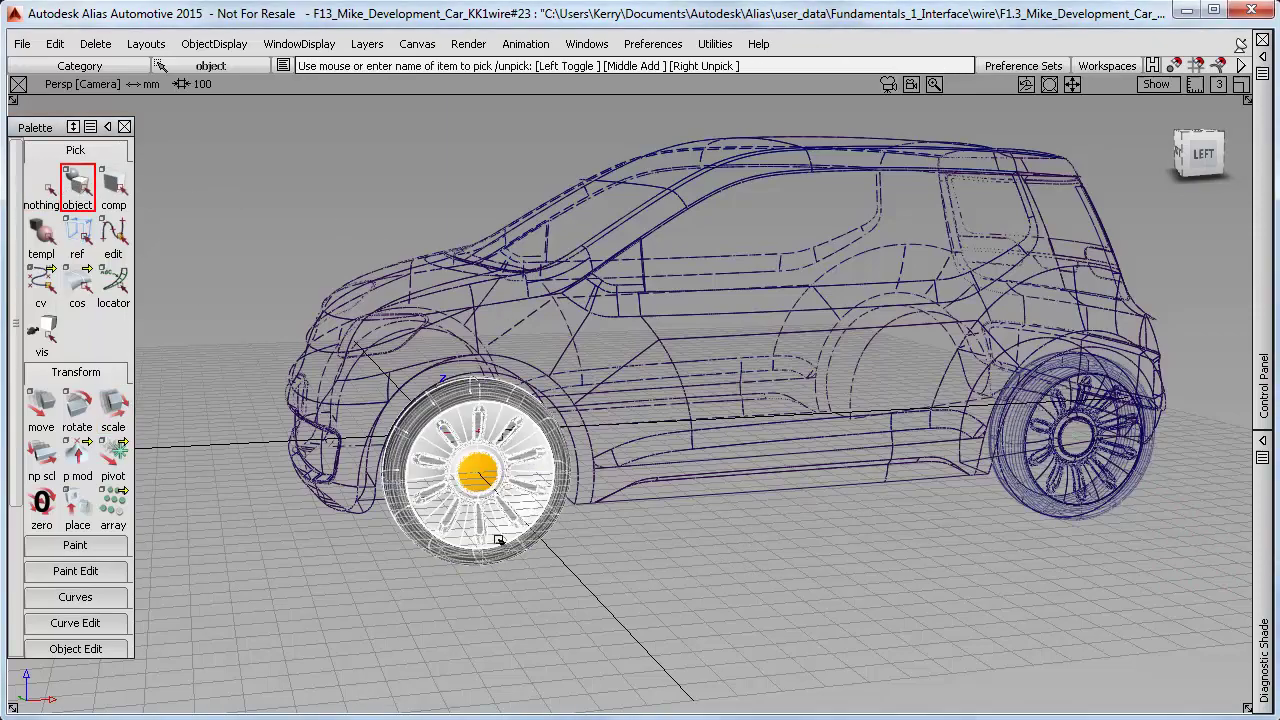
left_click_drag(545, 562, 743, 591, "alt+shift")
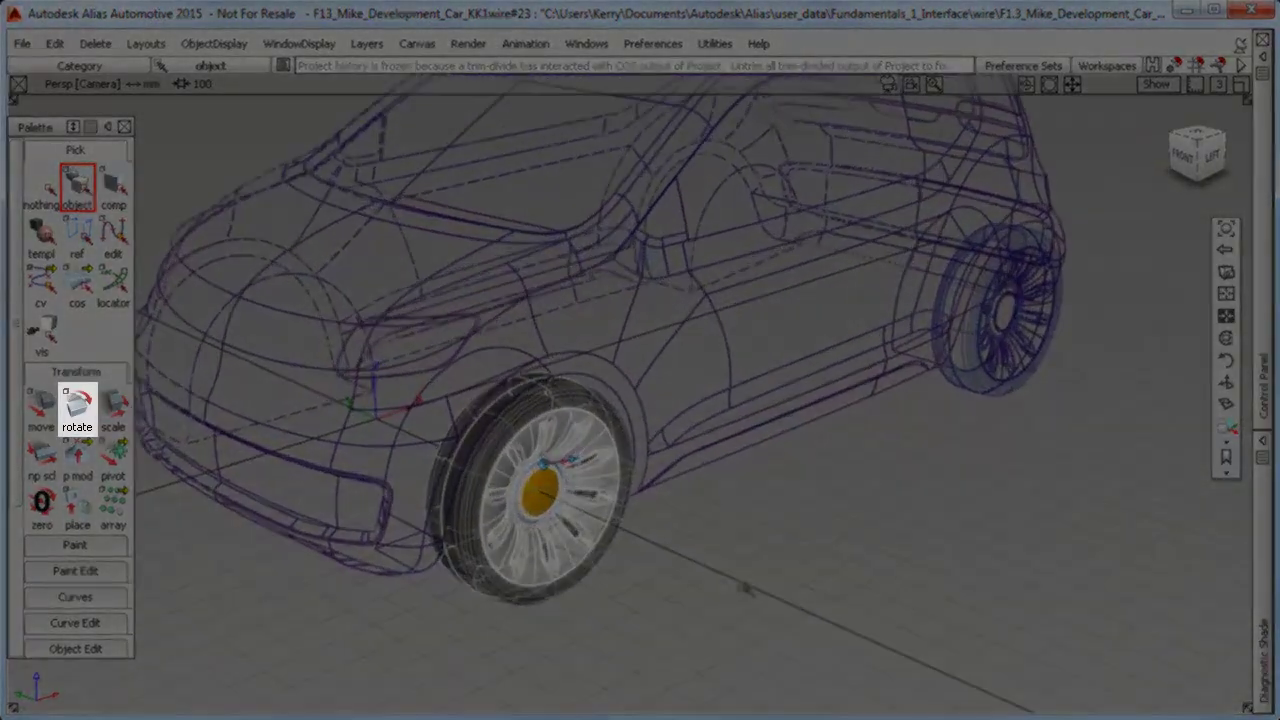
Step: Rotate the front wheel about its vertical axis to 0, 0, 120 around the hub pivot
left_click(77, 405)
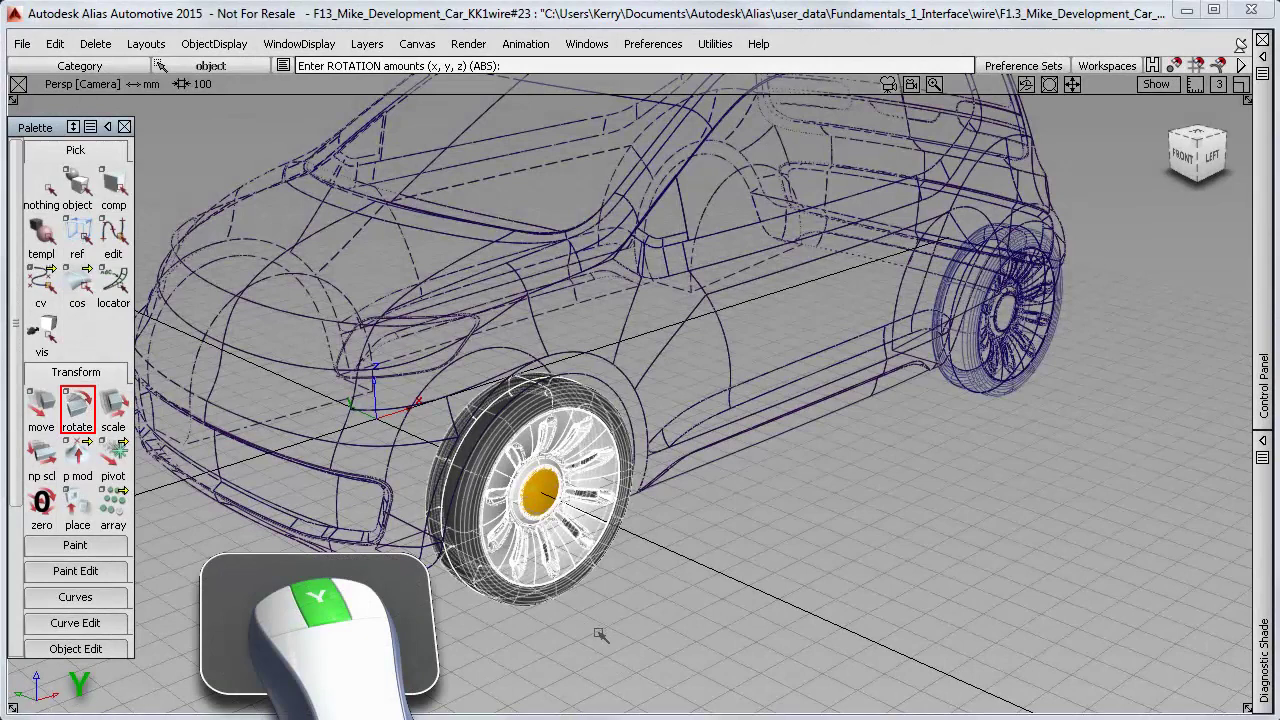
middle_click_drag(600, 635, 432, 672)
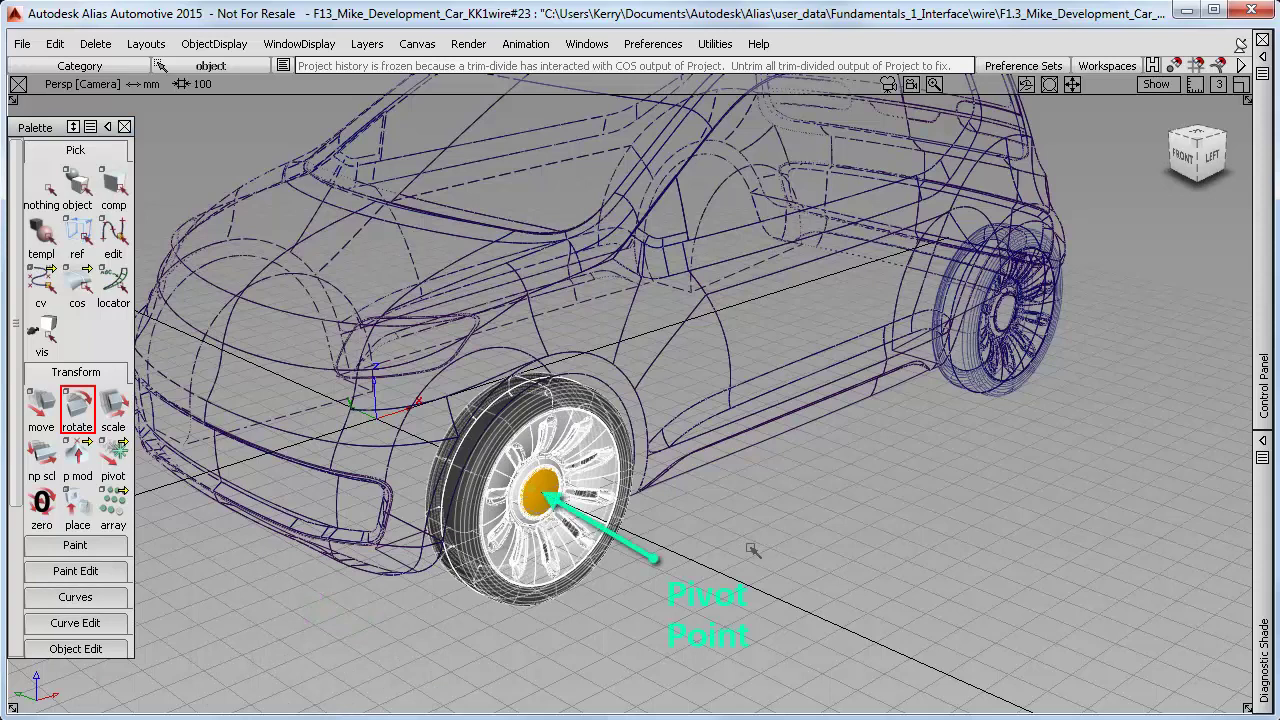
key("ctrl+z")
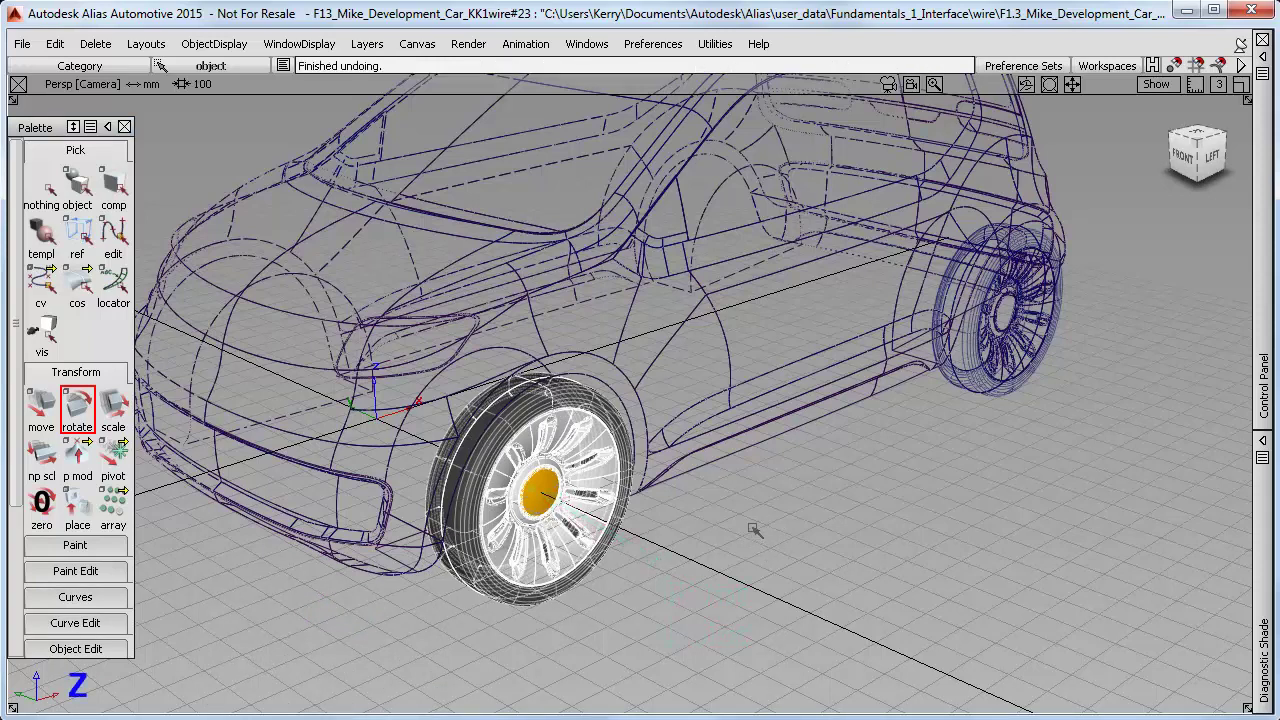
right_click_drag(754, 508, 965, 468)
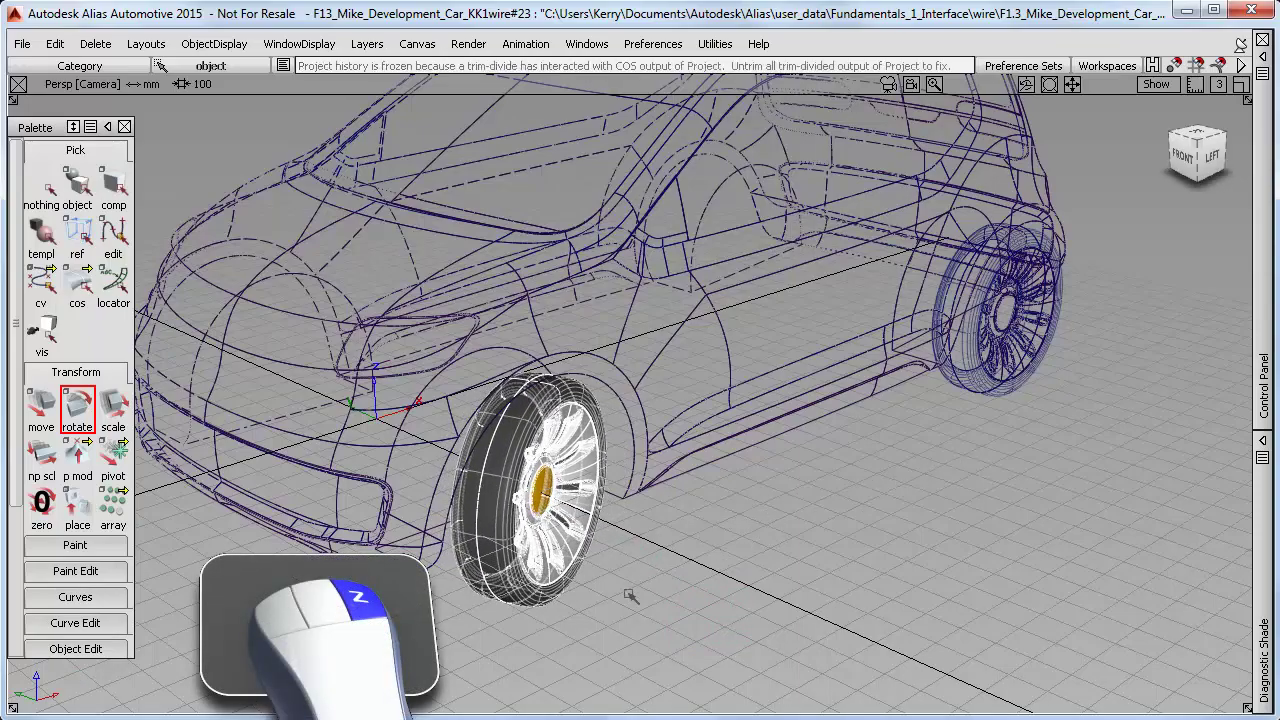
left_click_drag(698, 593, 622, 627, "alt+shift")
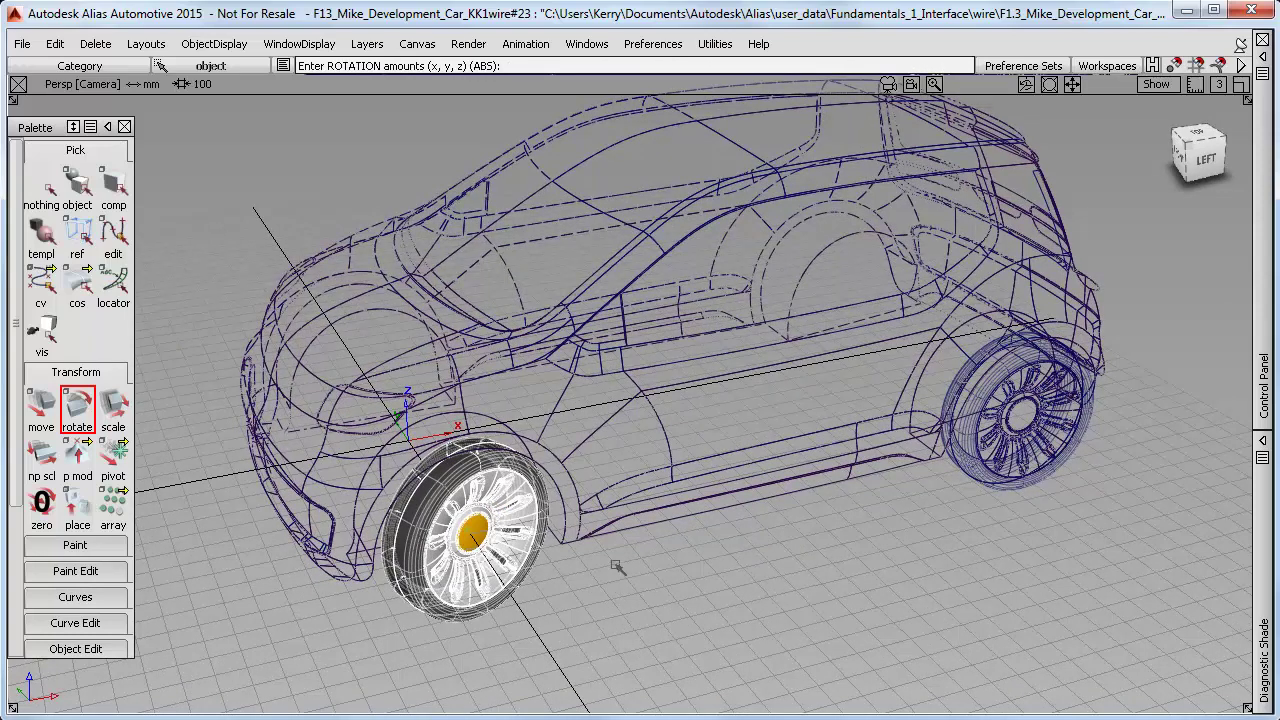
Step: Open the Object Lister and show the hidden Wheel_Design 01 wheels
left_click(592, 44)
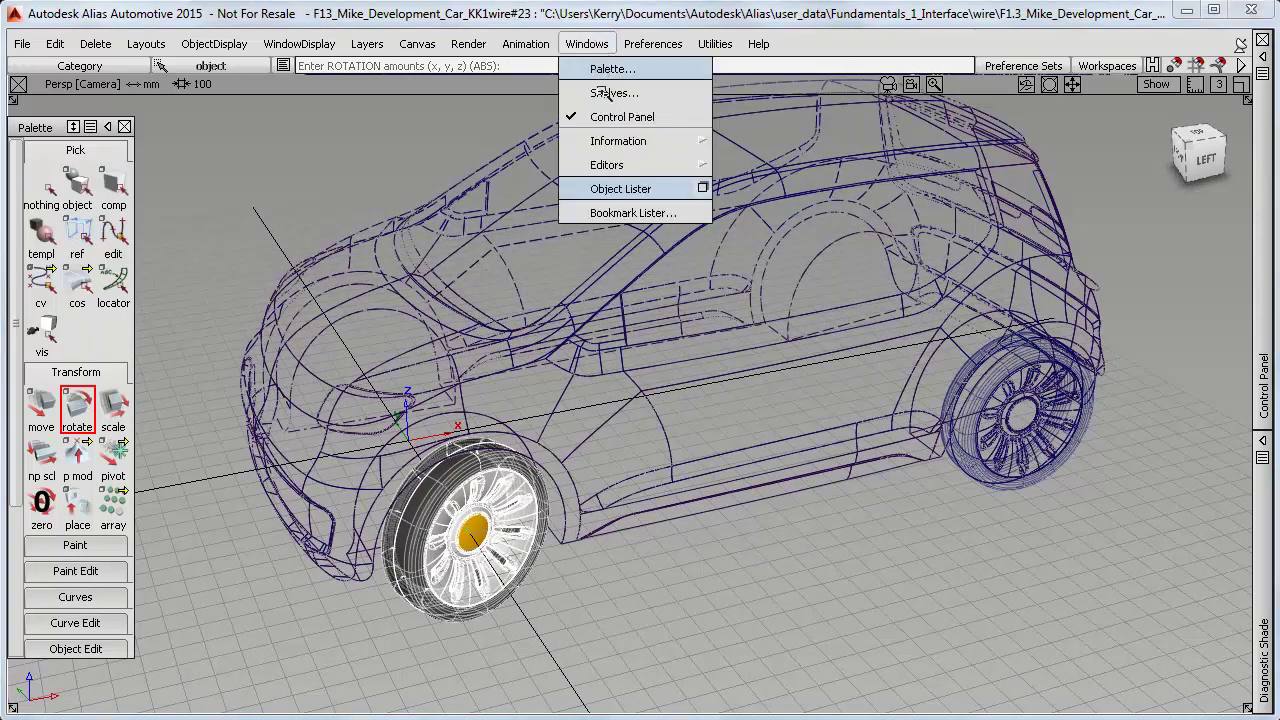
left_click(607, 188)
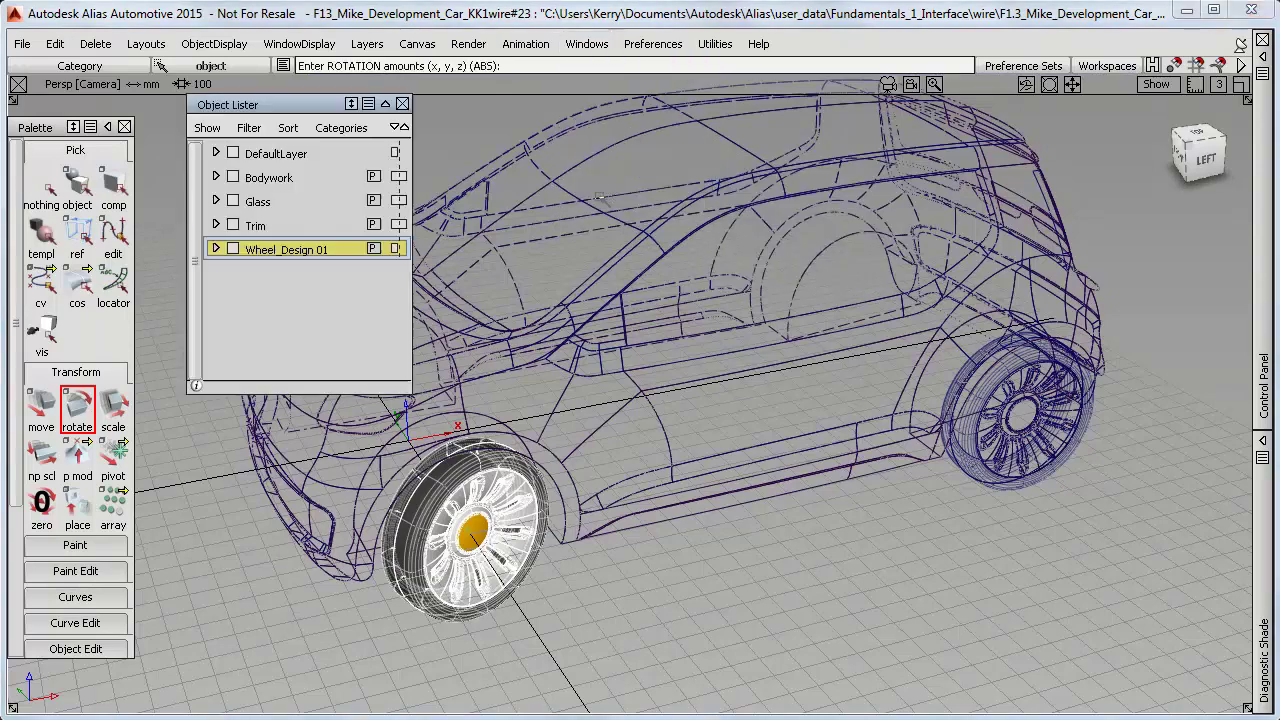
left_click(398, 249)
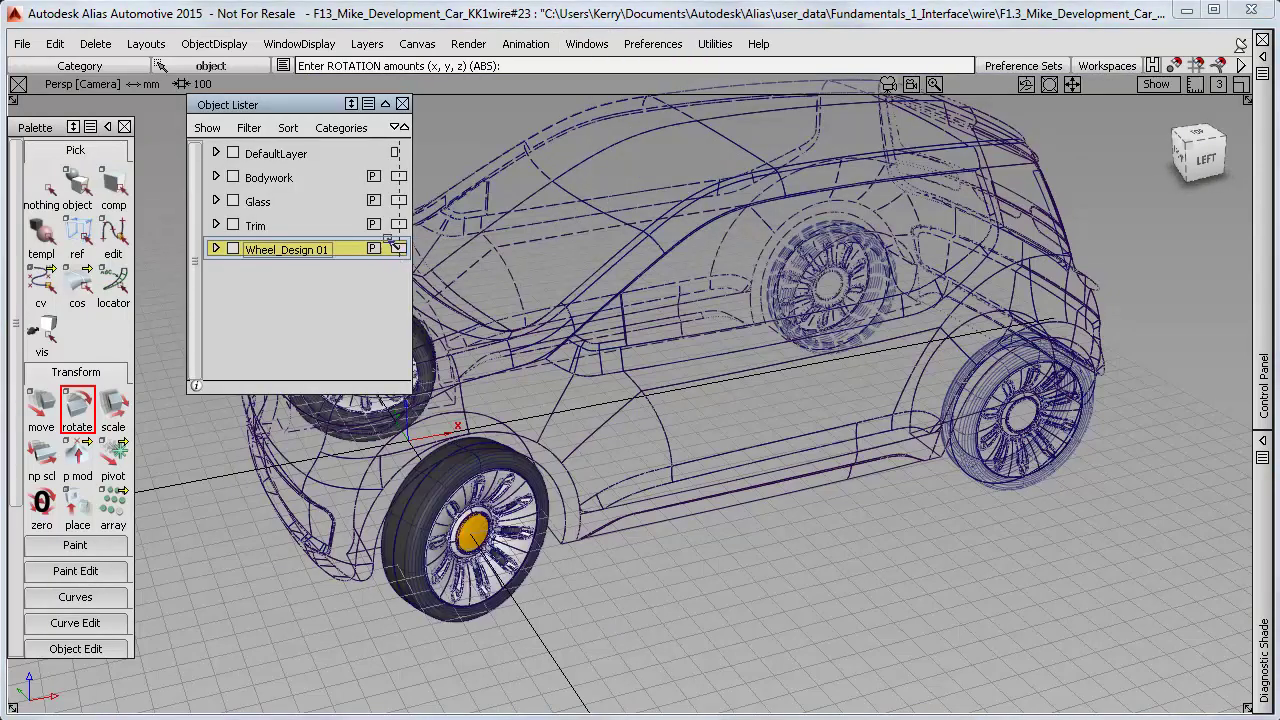
left_click(385, 104)
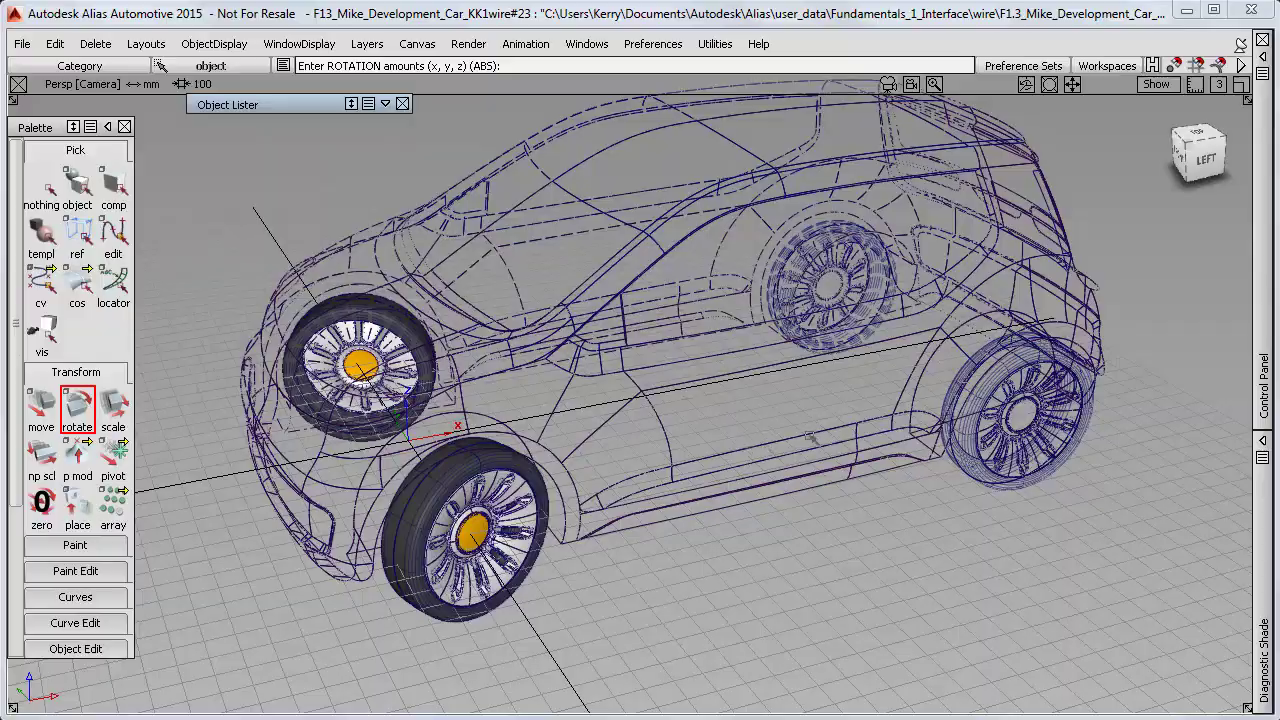
left_click_drag(812, 437, 592, 245, "alt+shift")
Step: Hide Wheel_Design 01 again and roll the Object Lister back up
left_click(386, 105)
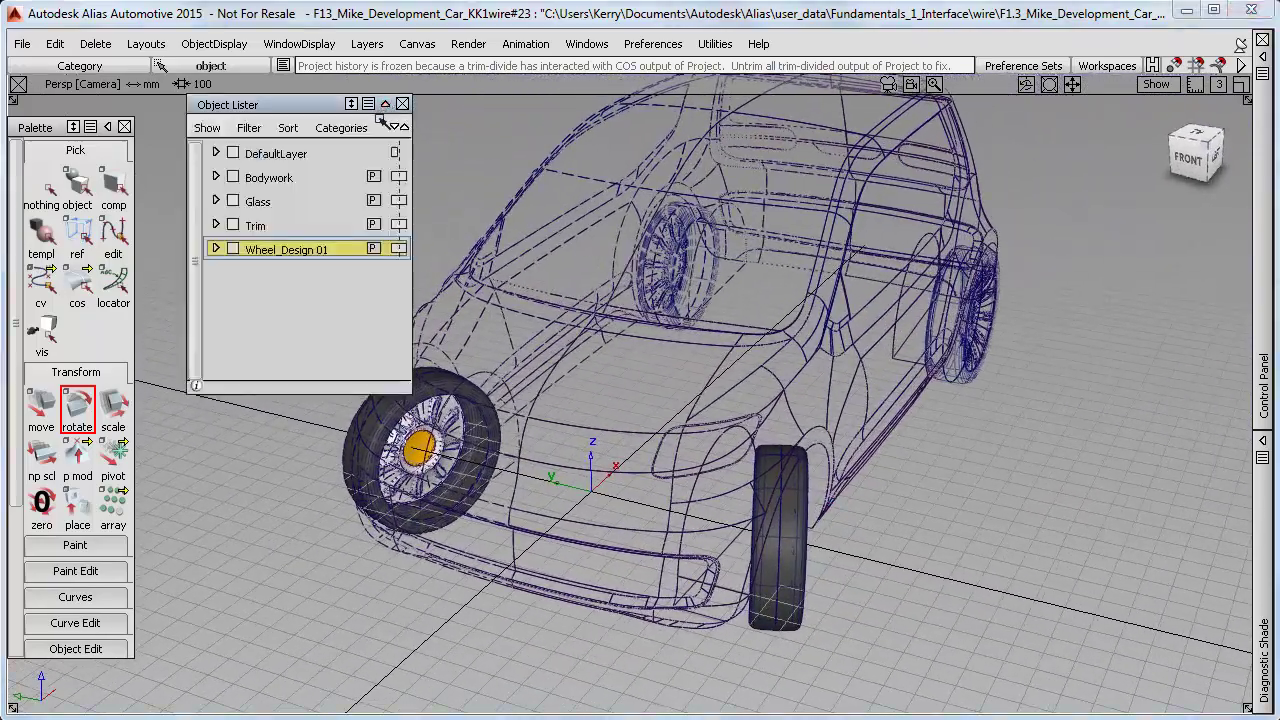
left_click(399, 249)
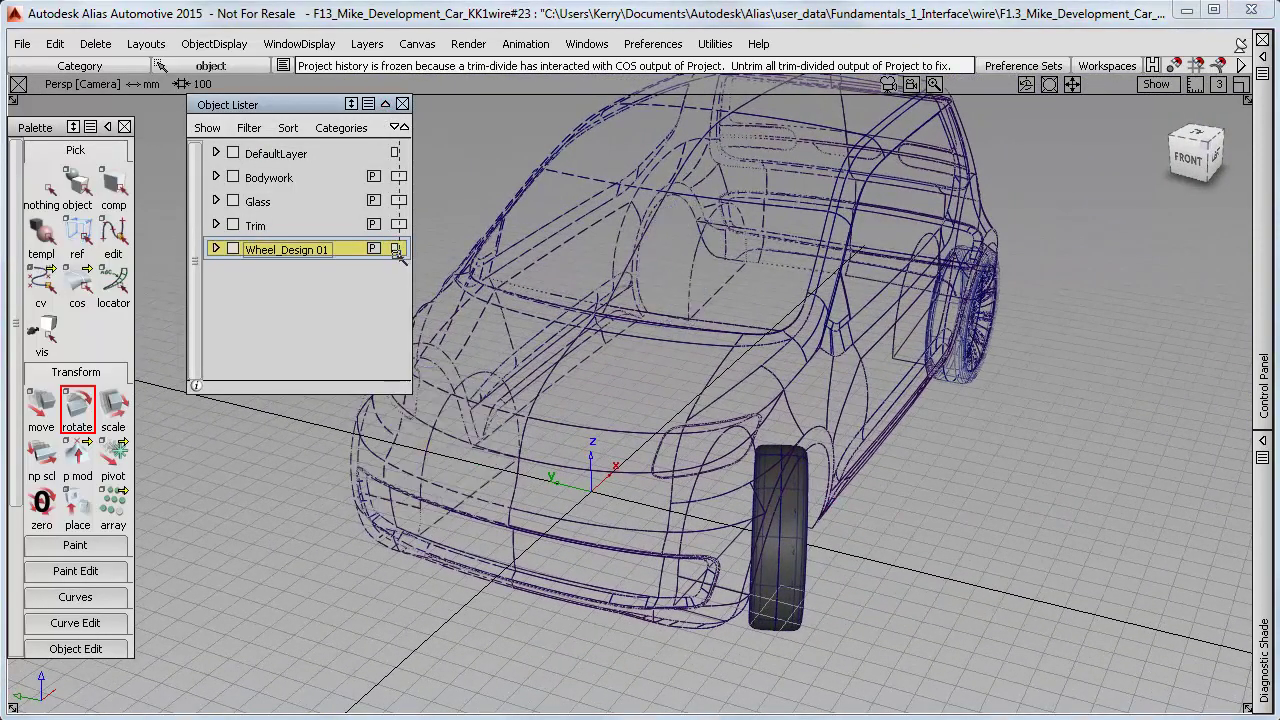
left_click(385, 104)
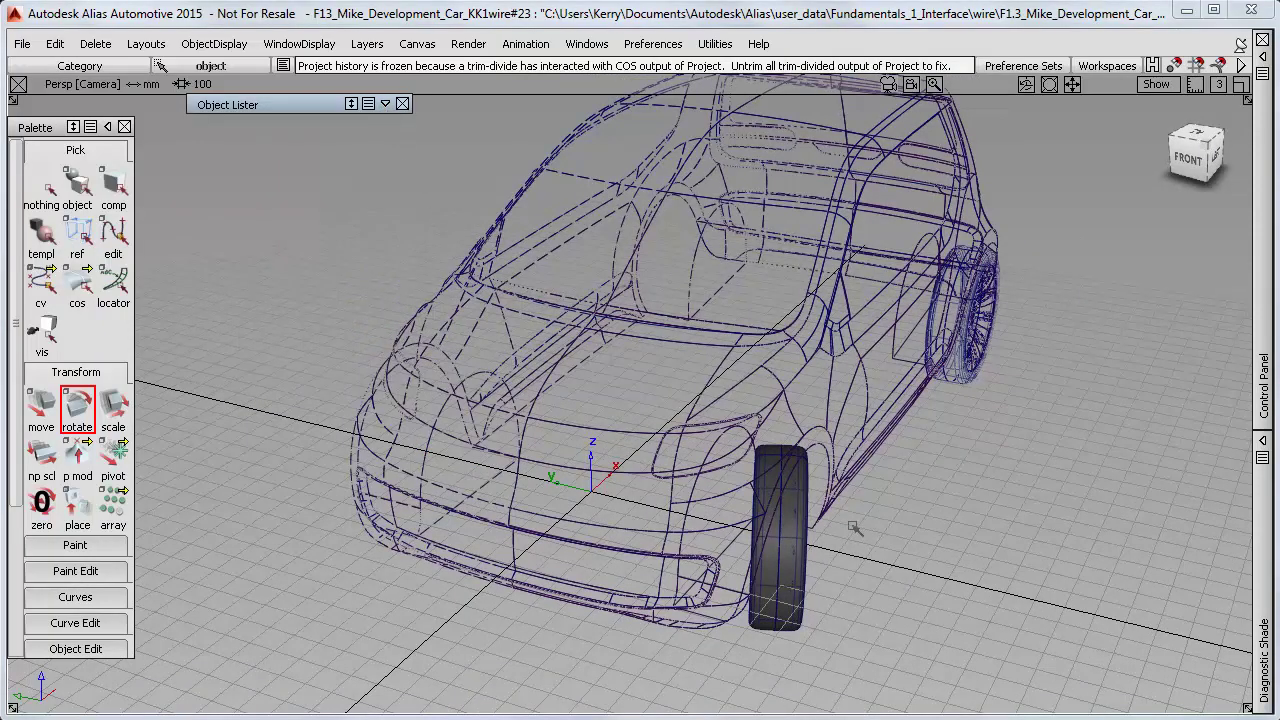
left_click_drag(835, 535, 565, 523, "alt+shift")
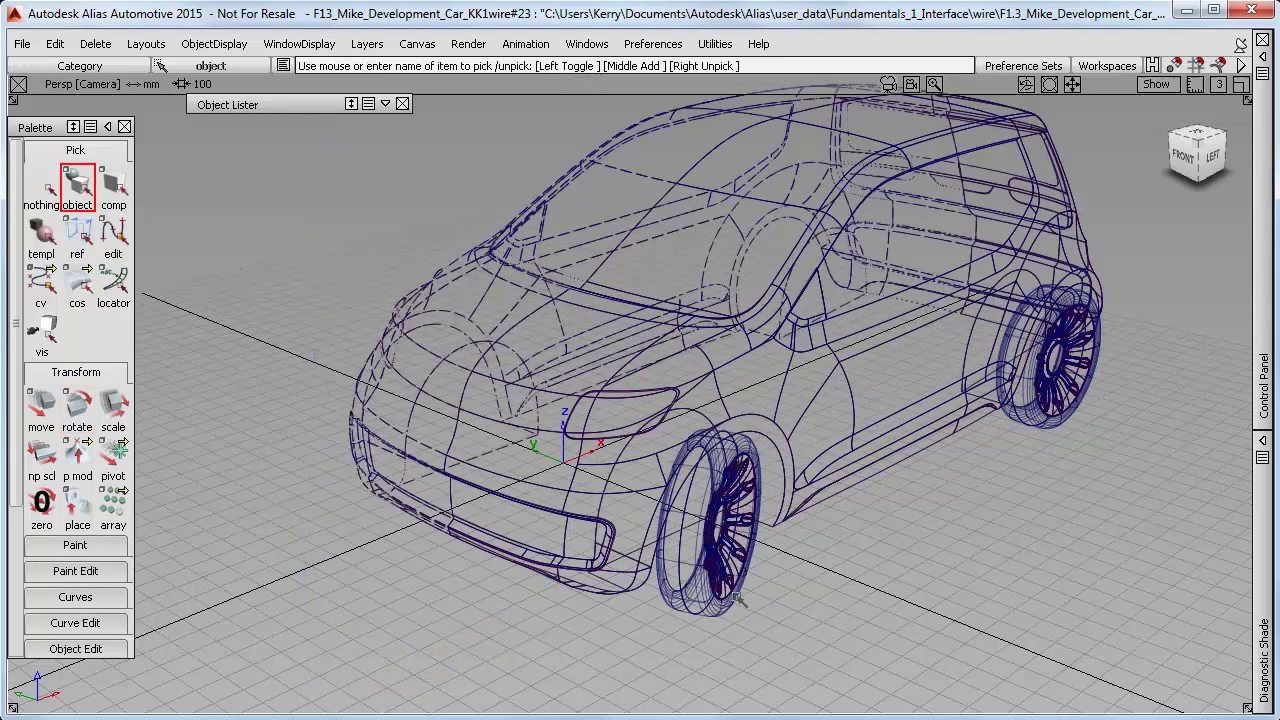
Step: Pick both wheels and mirror-duplicate them across the XZ plane
left_click(745, 592)
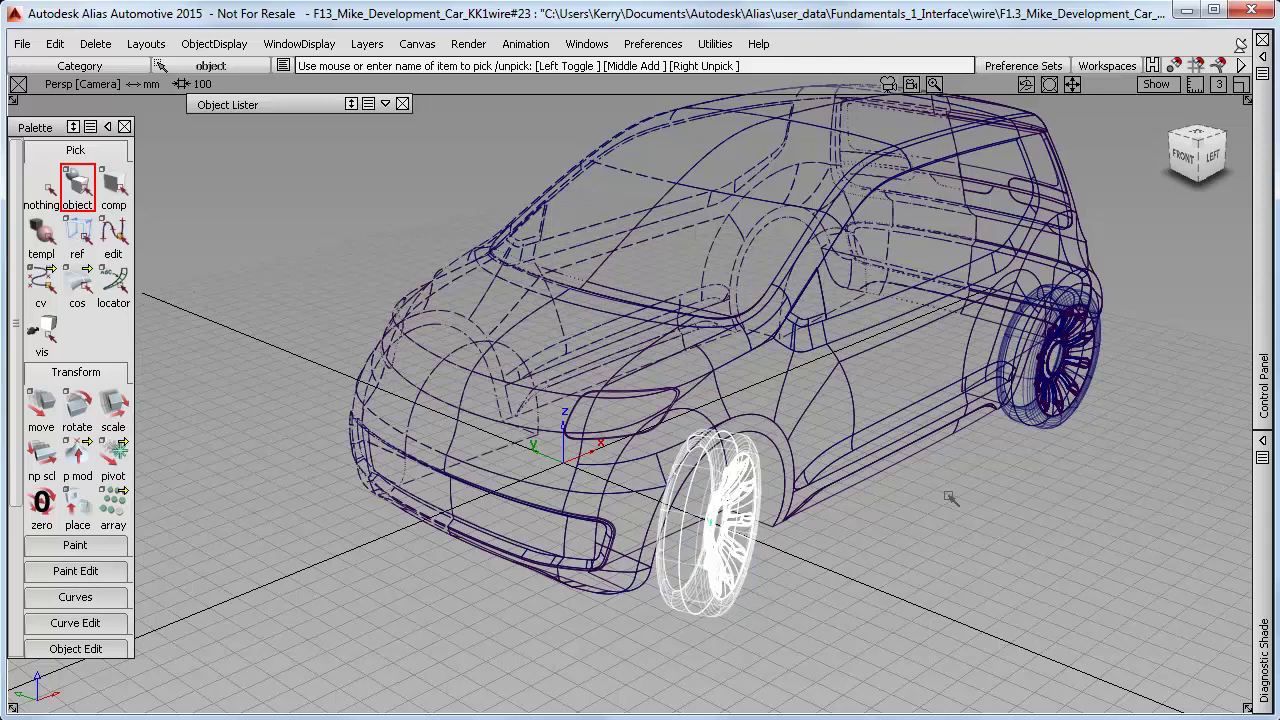
left_click(1047, 426)
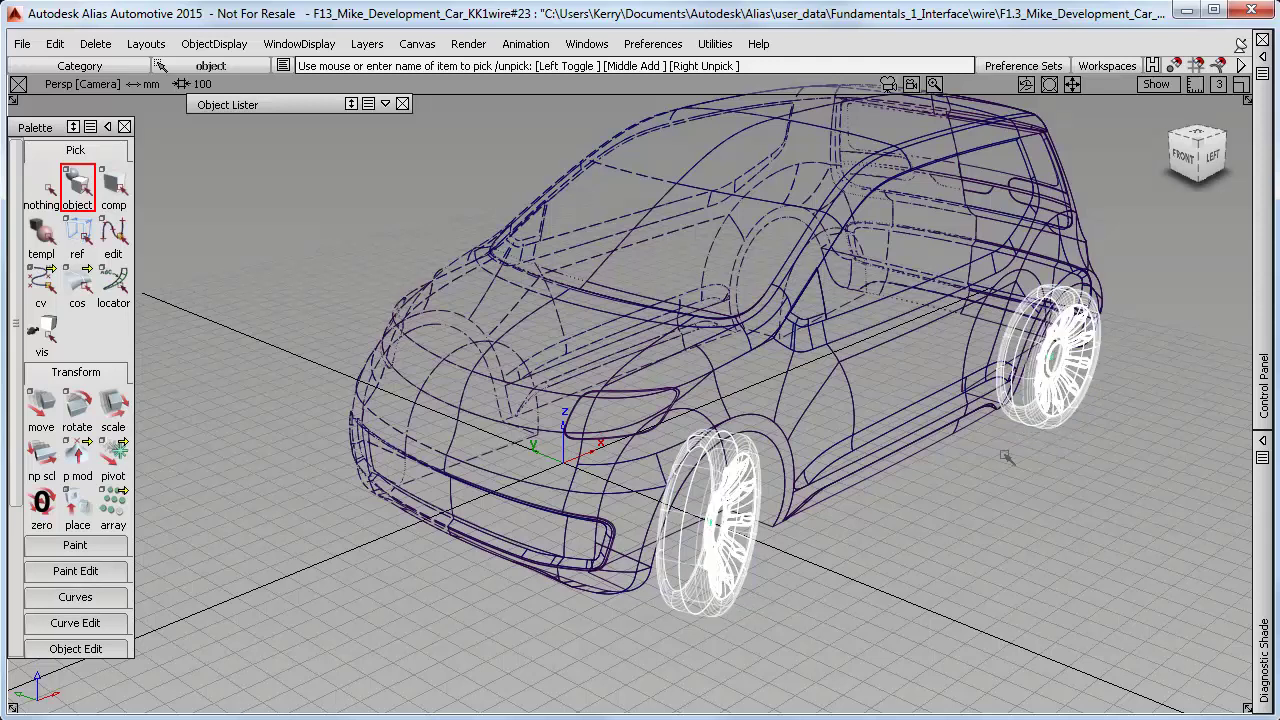
left_click(57, 45)
mouse_move(86, 284)
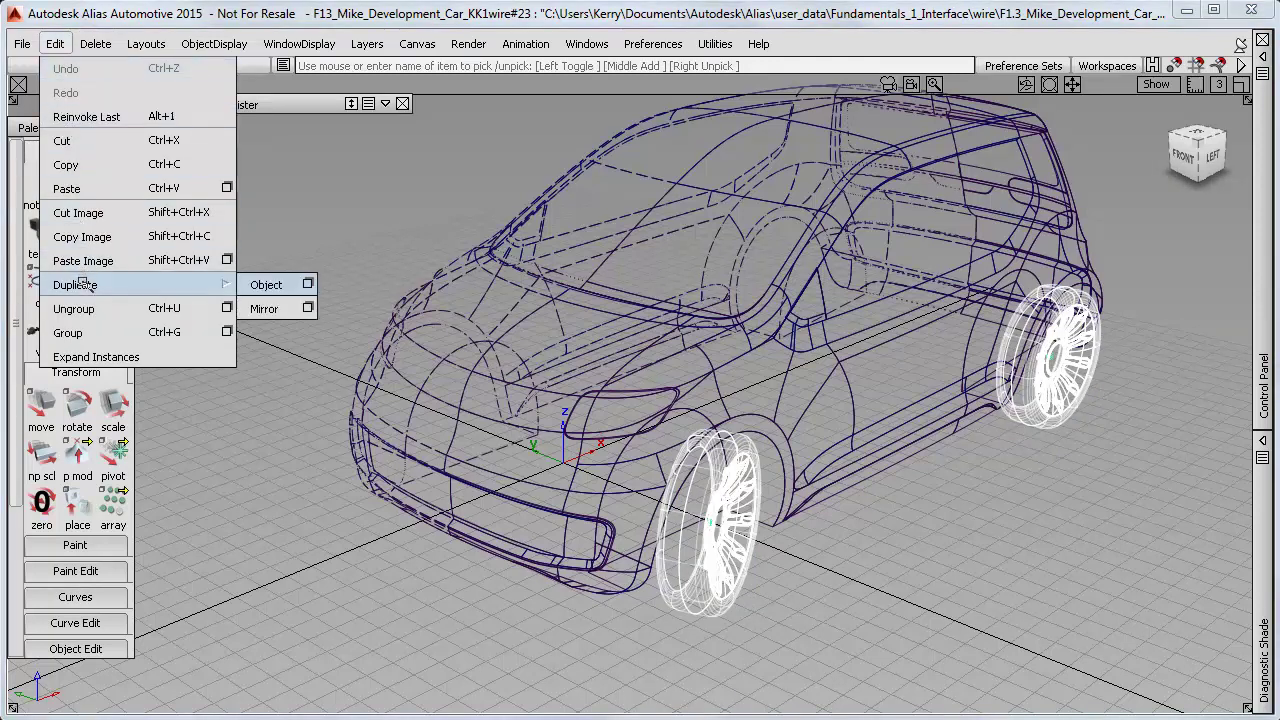
left_click(309, 308)
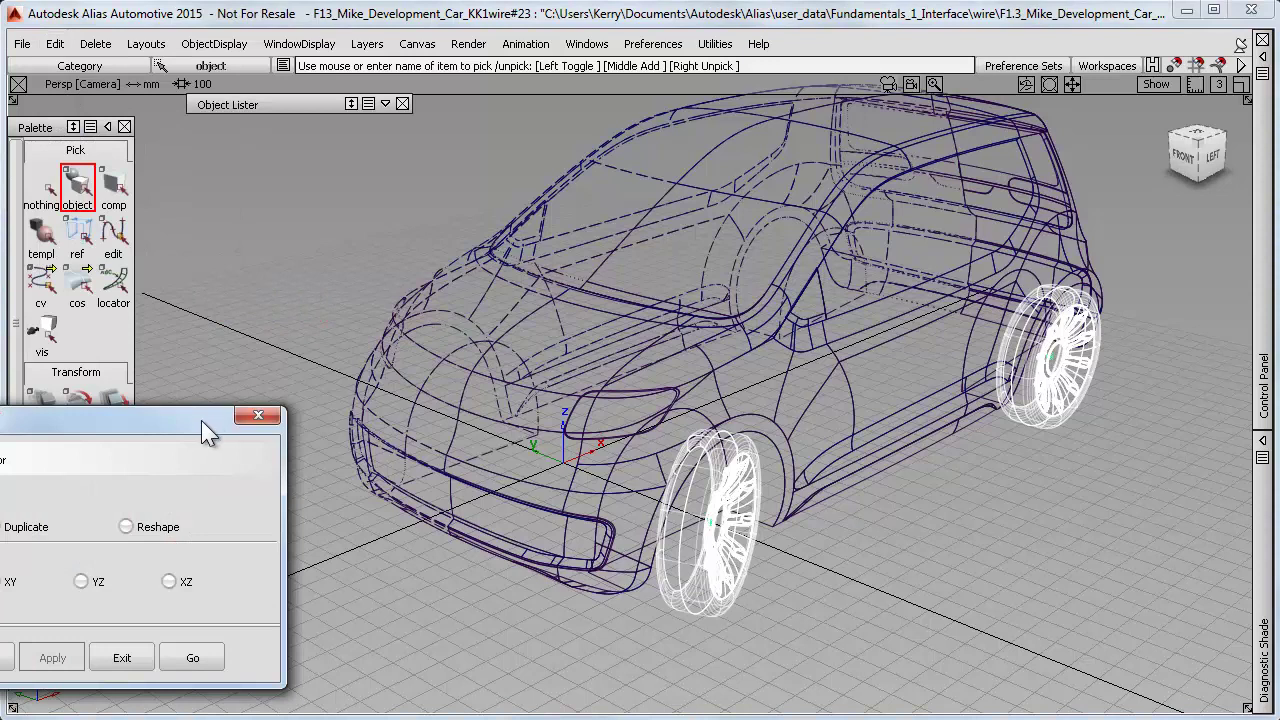
left_click_drag(201, 420, 473, 197)
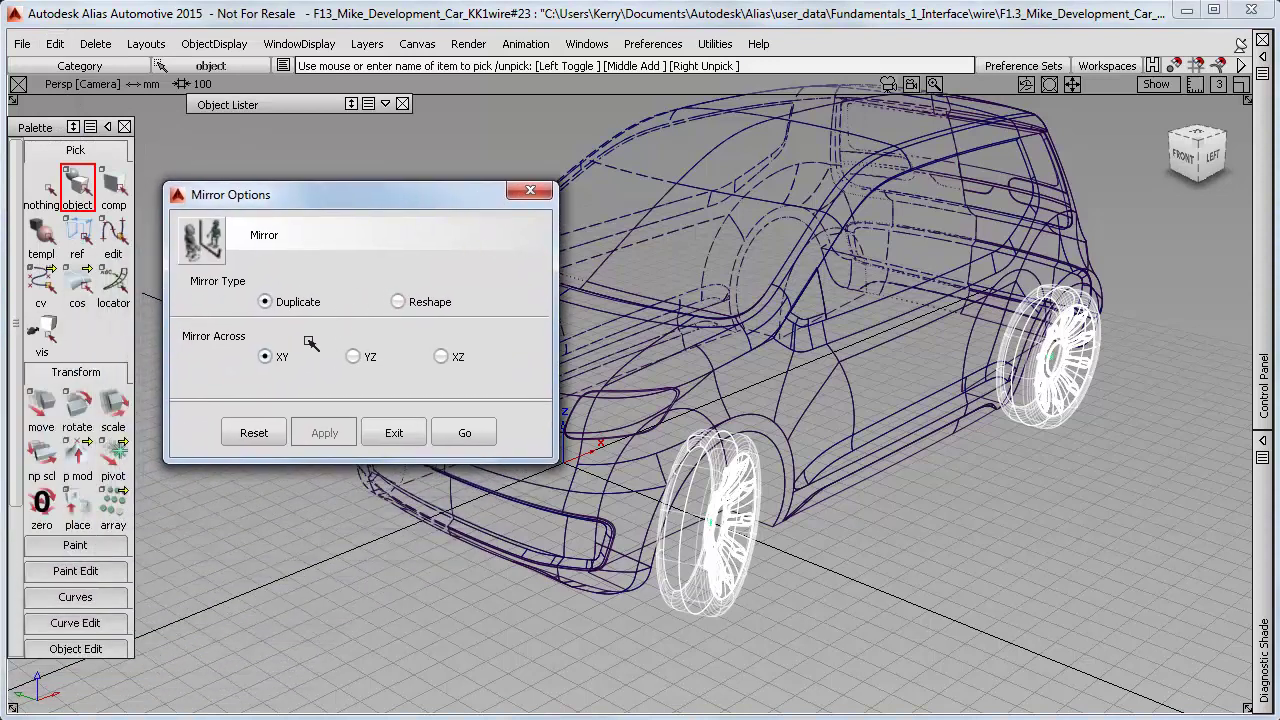
left_click(444, 357)
left_click(460, 432)
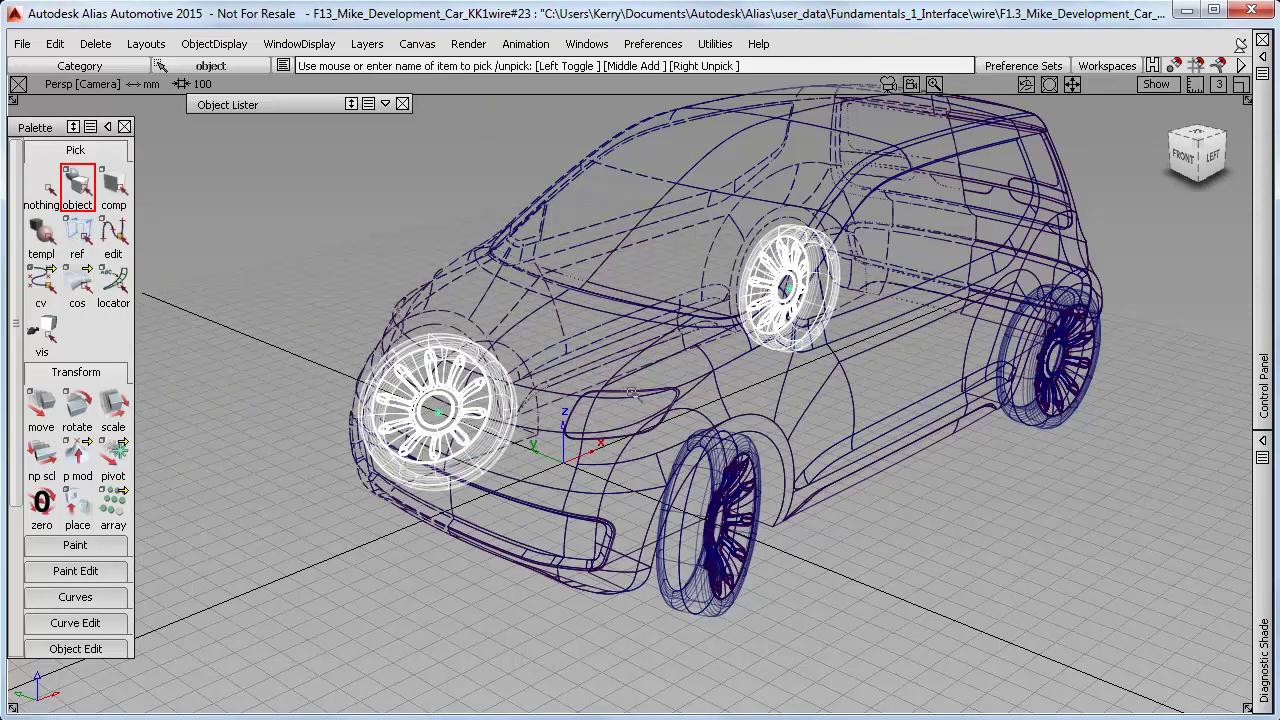
Step: Pick the mirrored front-left wheel and rotate it about its vertical axis to face outward
left_click_drag(634, 394, 730, 474, "alt+shift")
left_click(41, 188)
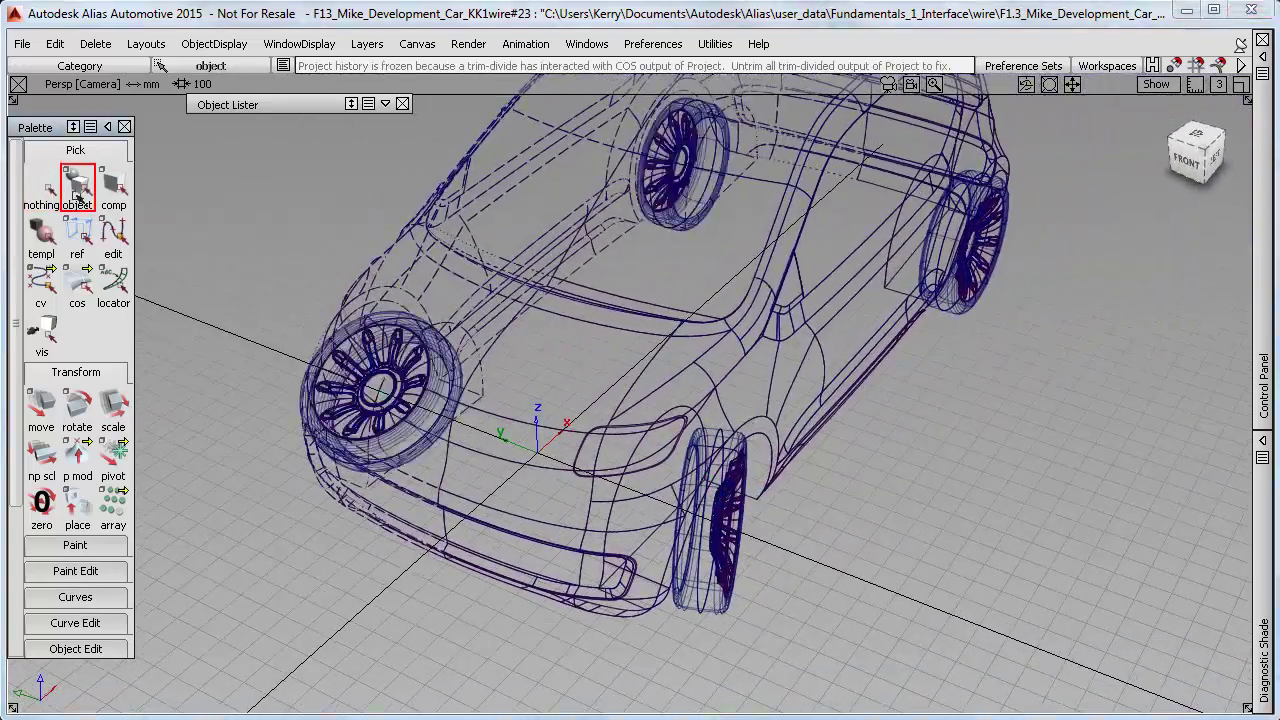
left_click(78, 195)
left_click(405, 437)
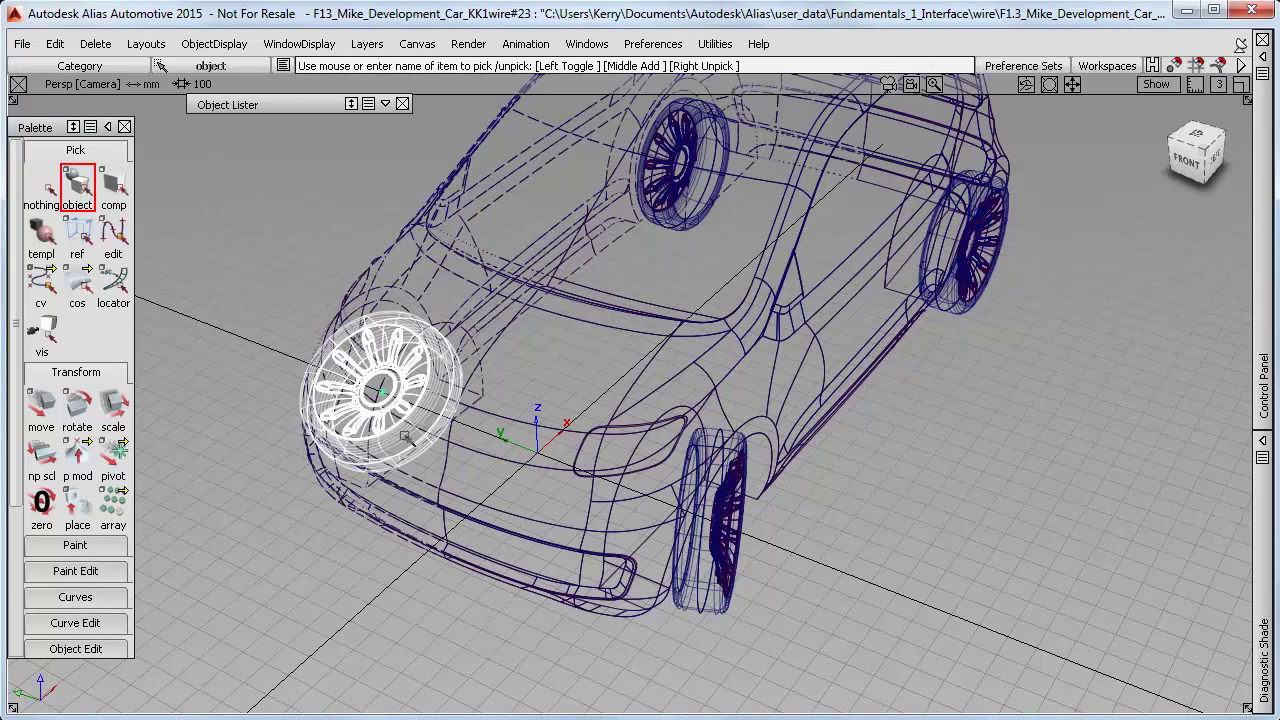
left_click(79, 405)
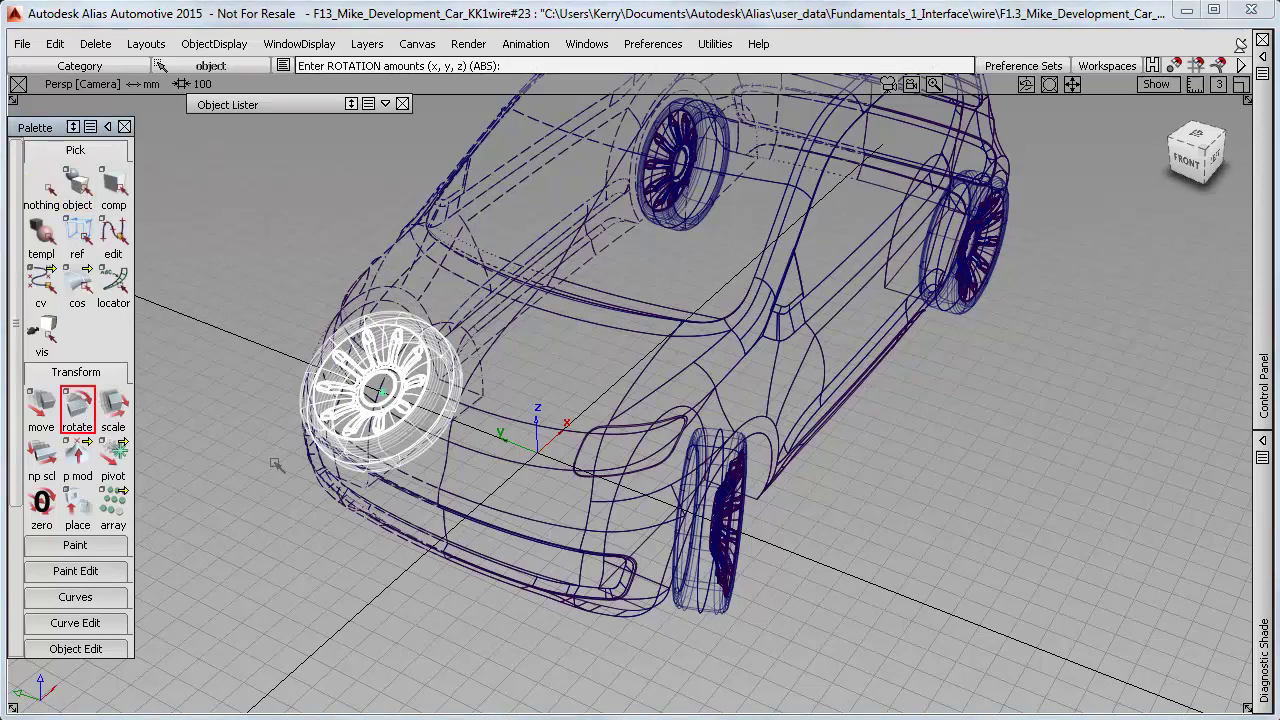
left_click_drag(305, 496, 425, 516, "alt+shift")
right_click_drag(257, 603, 630, 505)
Step: Check the wheels from a front view, then a closer raised three-quarter view
left_click(1193, 161)
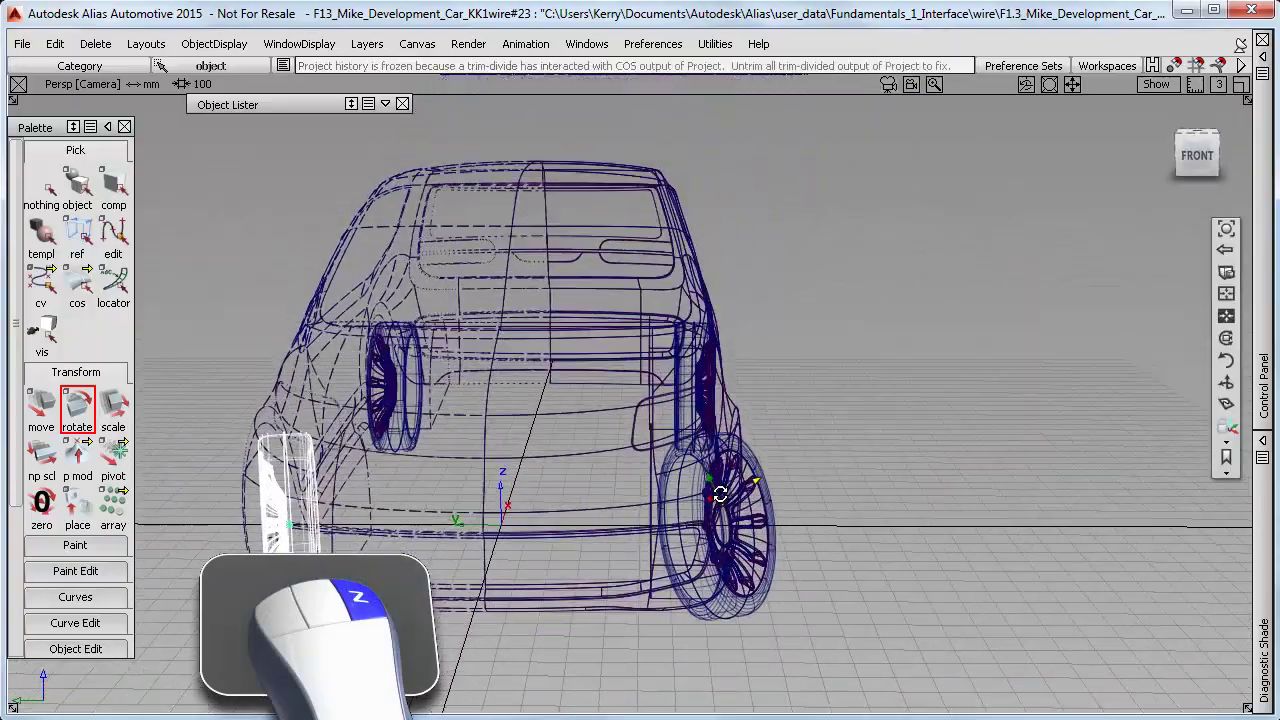
left_click_drag(716, 505, 615, 517, "alt+shift")
right_click_drag(615, 517, 555, 544, "alt+shift")
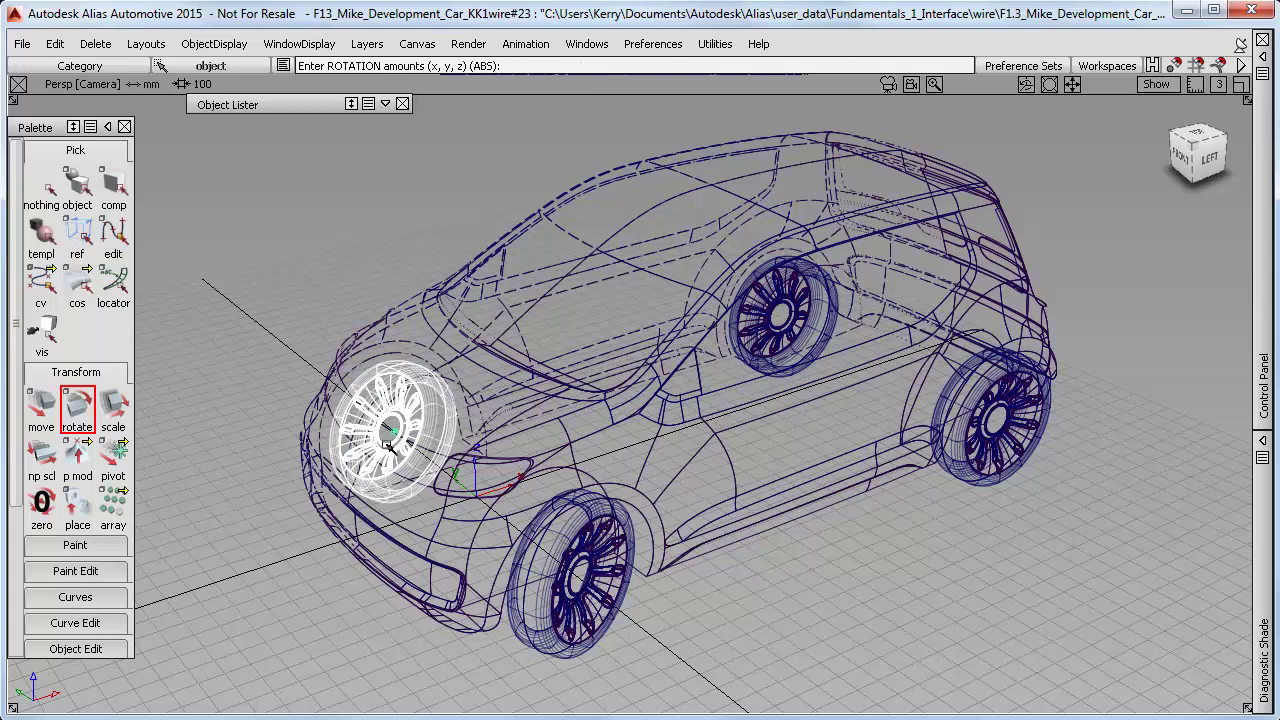
Step: Deselect the front wheel and apply multi-colour Diagnostic Shade so the car shows solid red
left_click(47, 186)
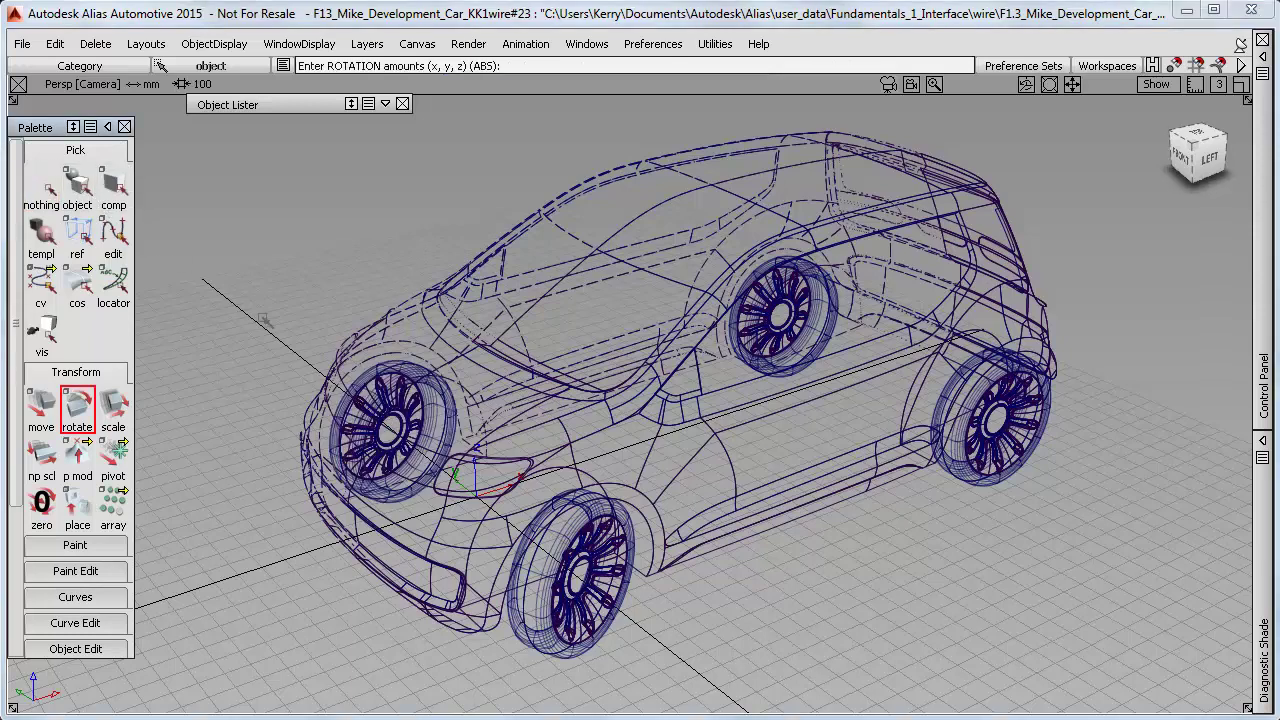
left_click(1262, 57)
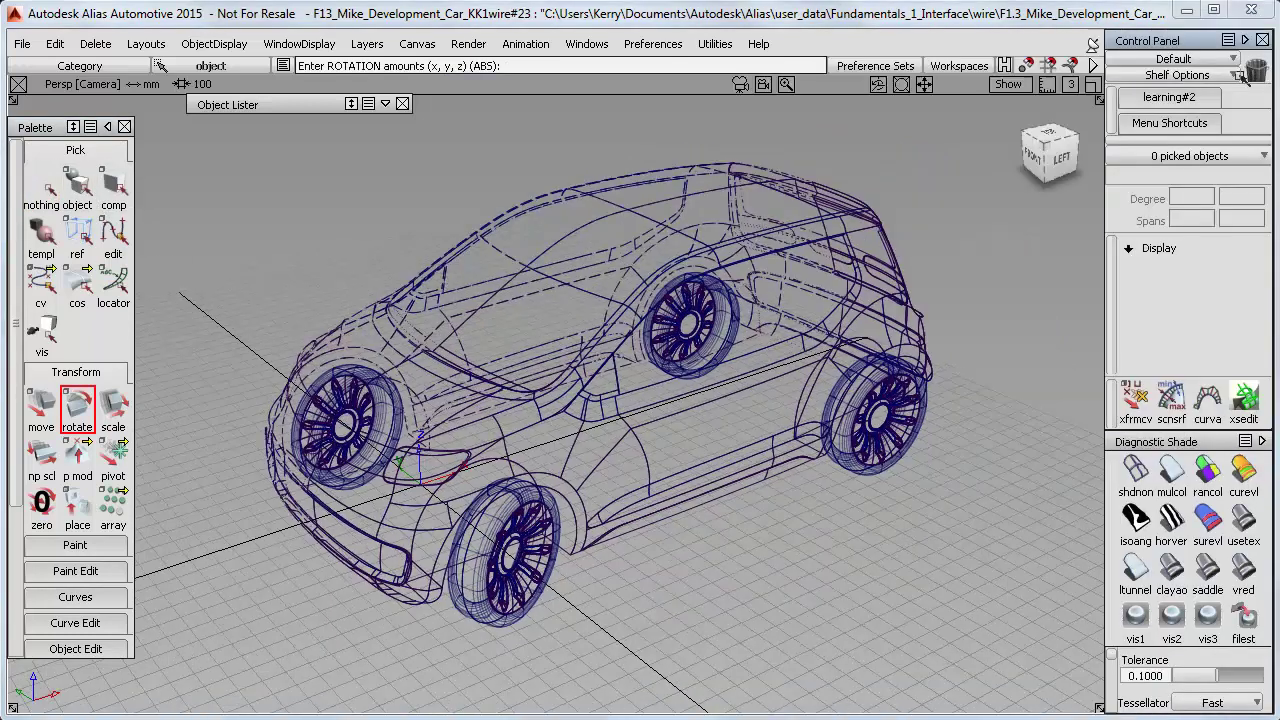
left_click(1170, 470)
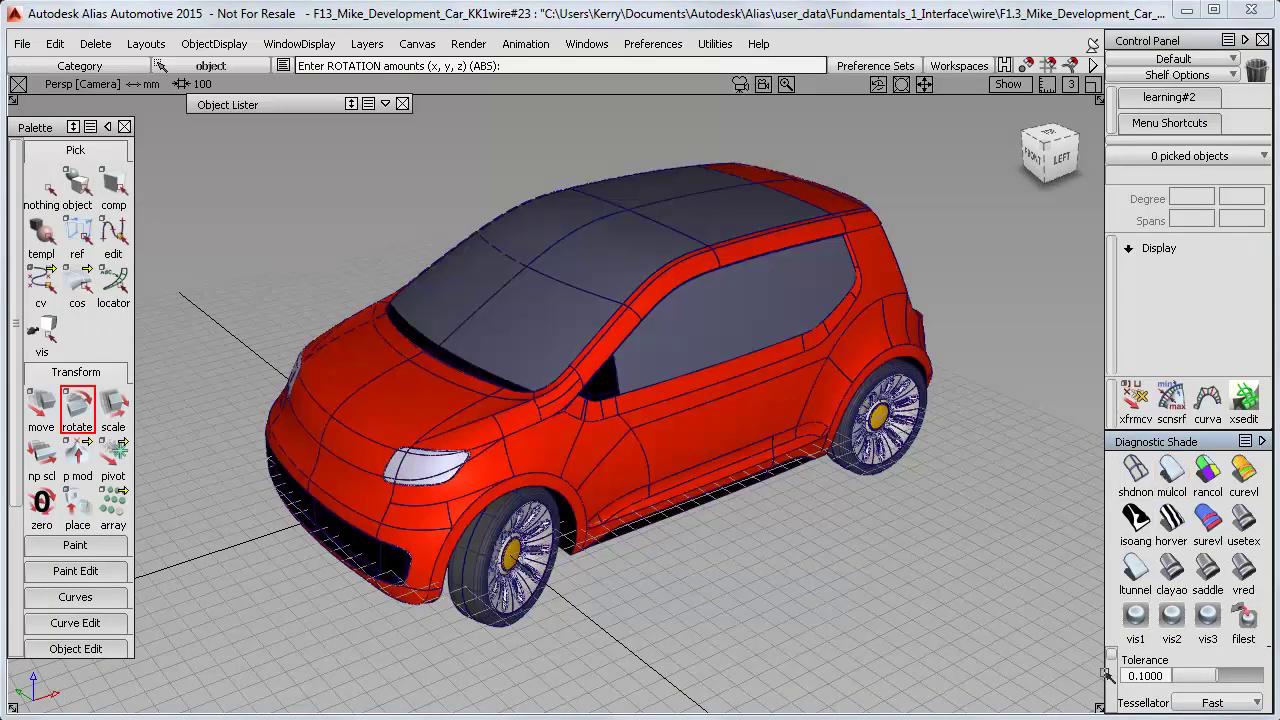
left_click_drag(1111, 655, 1111, 700)
Step: Enable Reflections in Diagnostic Shade and change the reflection scene from Hall to Showroom
left_click(1252, 698)
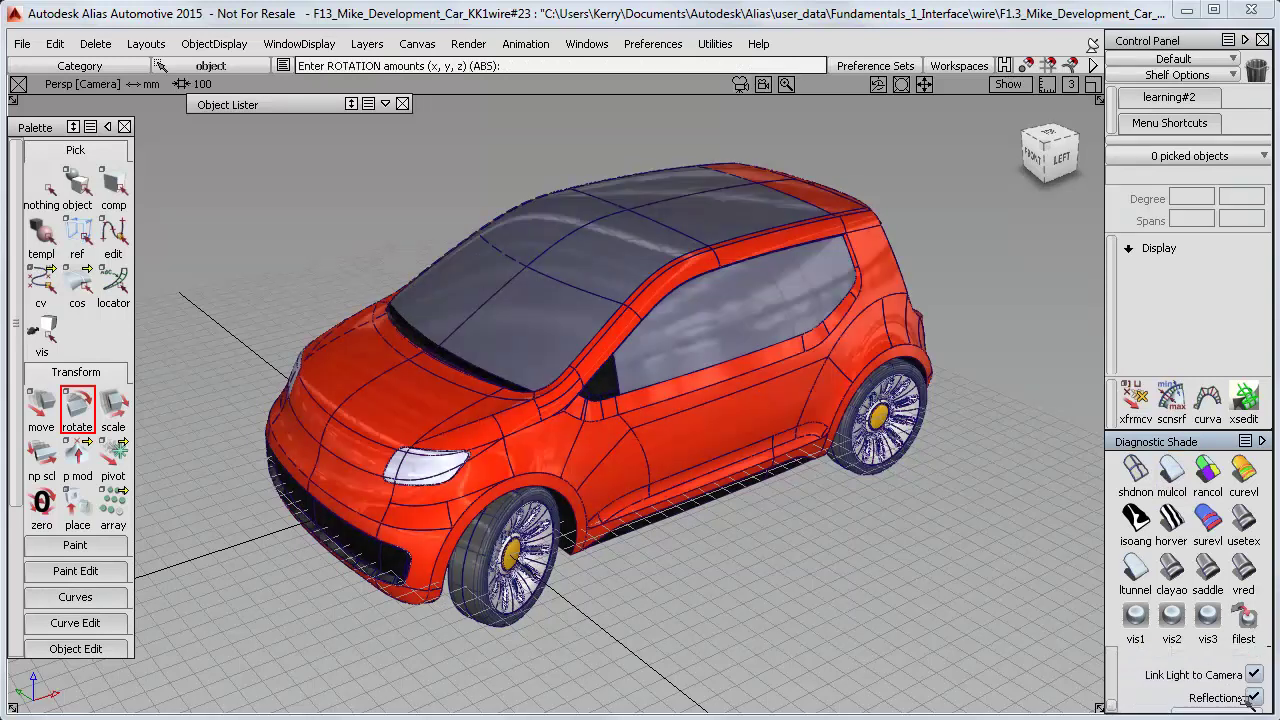
left_click_drag(1111, 700, 1111, 714)
left_click(1197, 666)
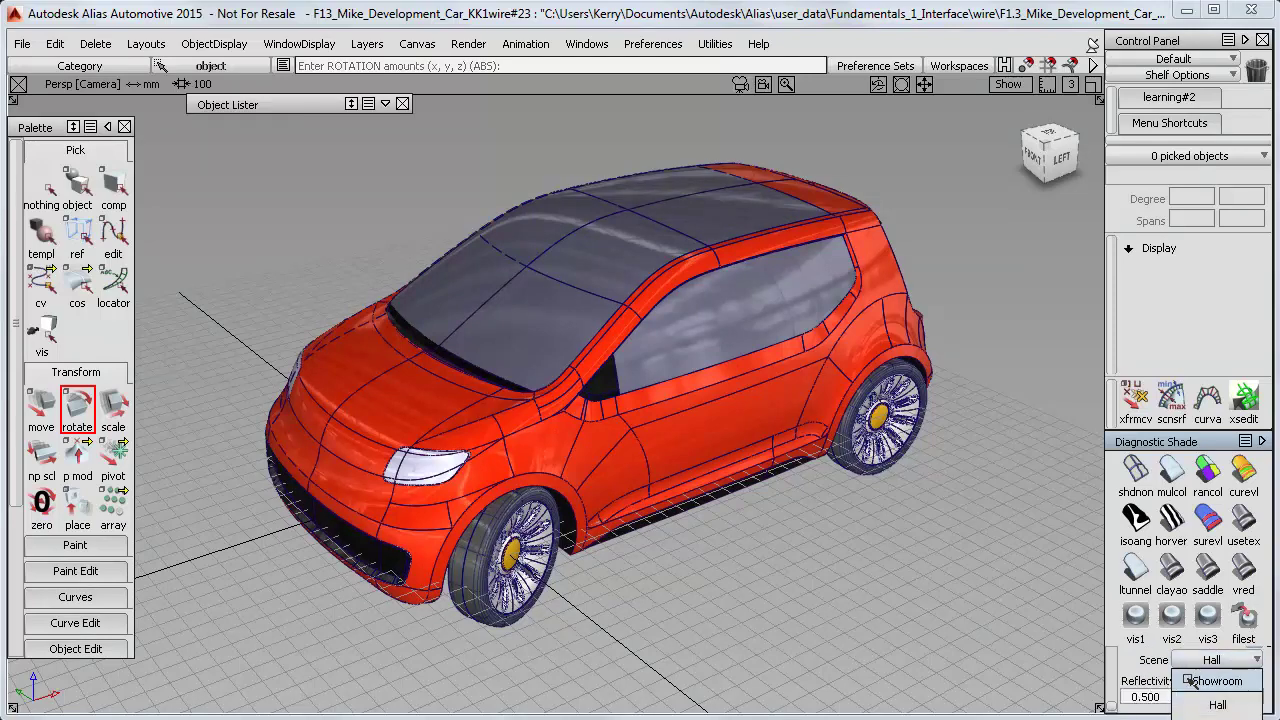
left_click(1182, 680)
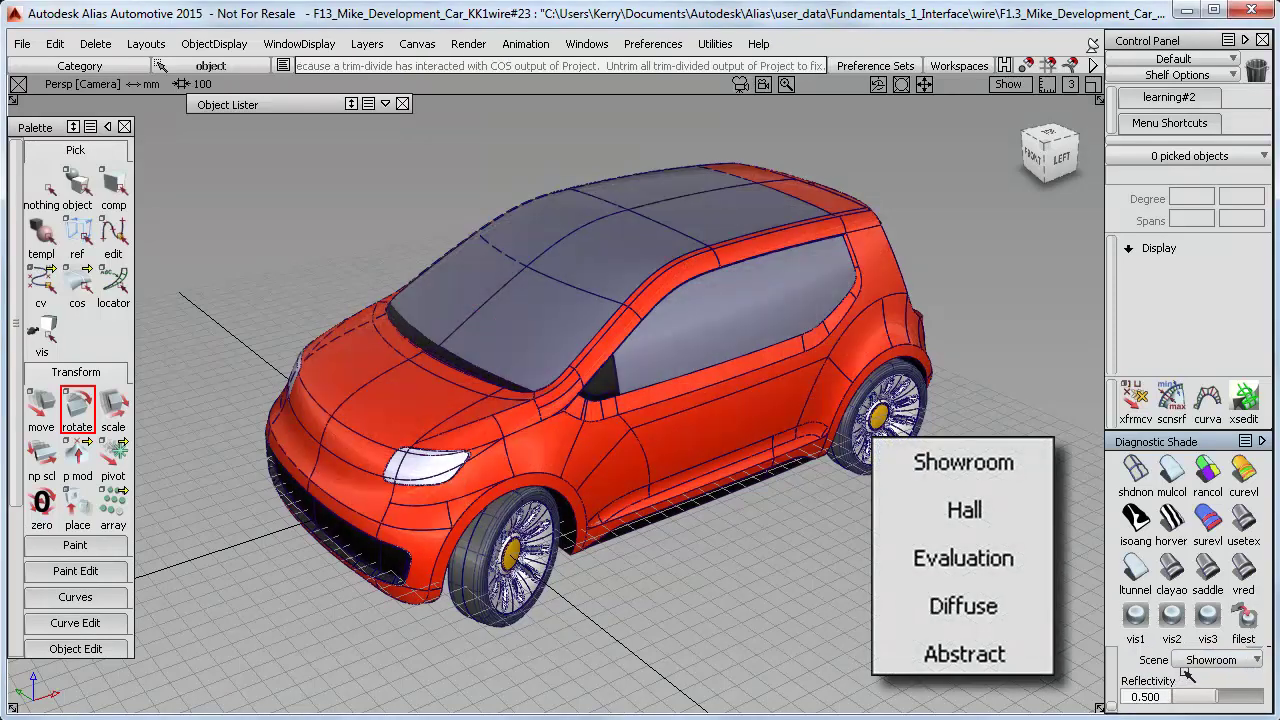